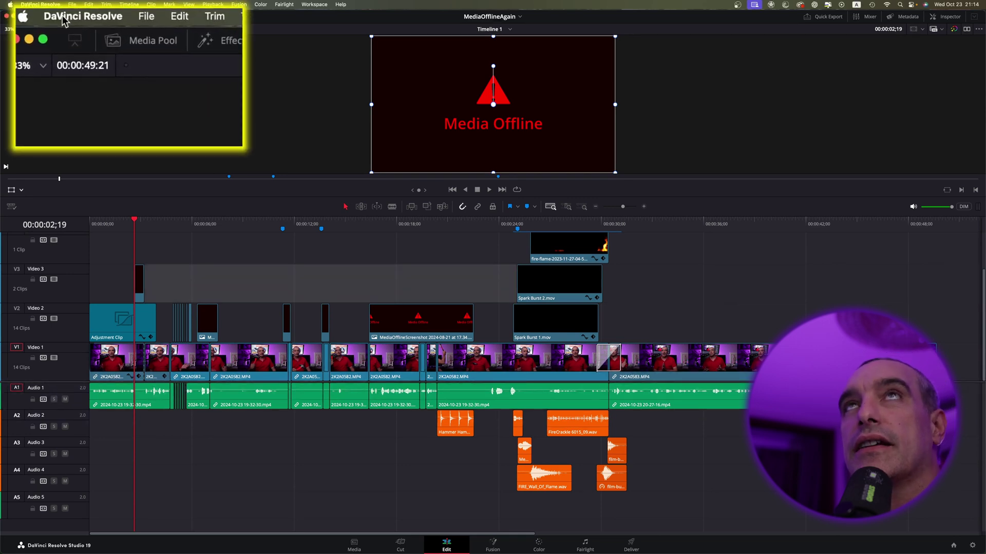
# Enable hardware-accelerated H.264/H.265 decoding in Preferences > Decode Options and save it.
pyautogui.click(31, 6)
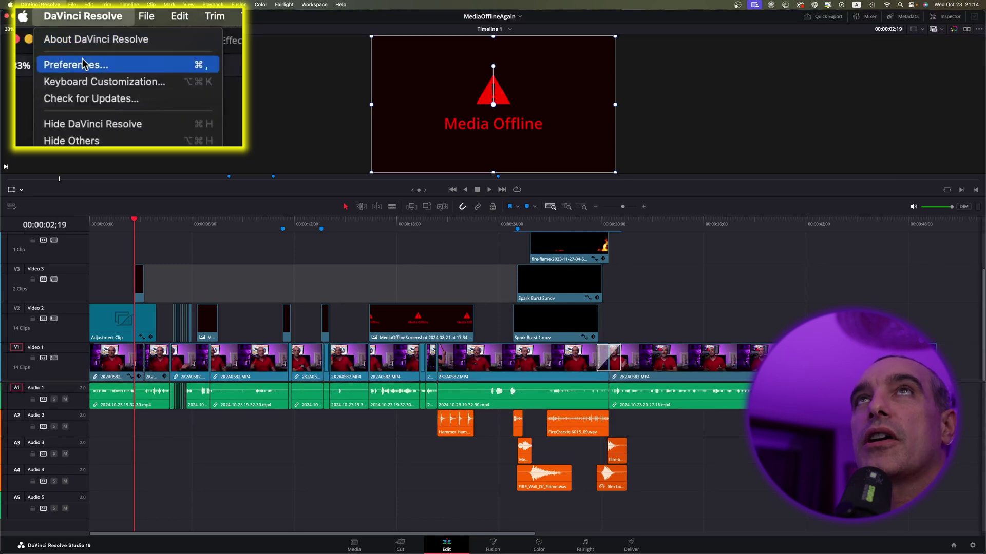
pyautogui.click(40, 28)
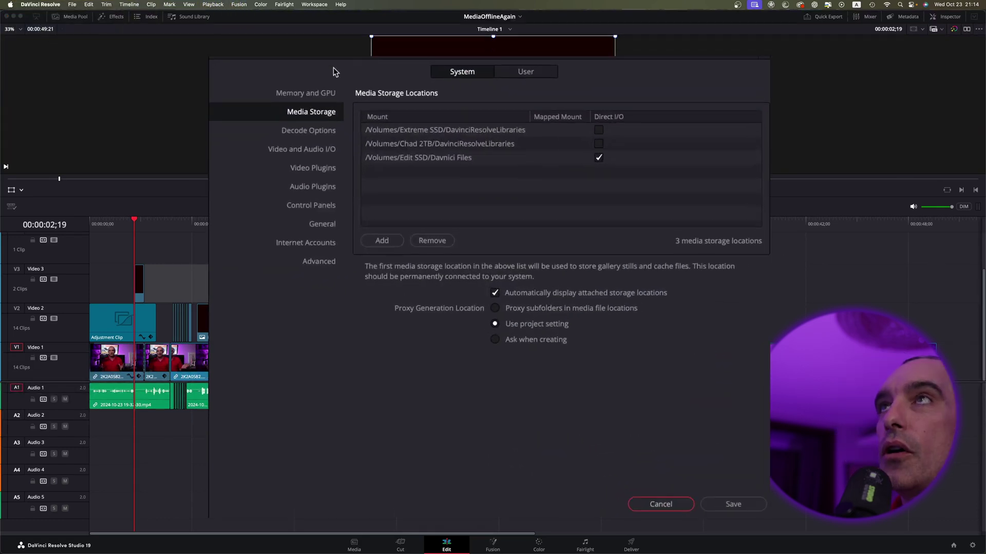
pyautogui.click(314, 84)
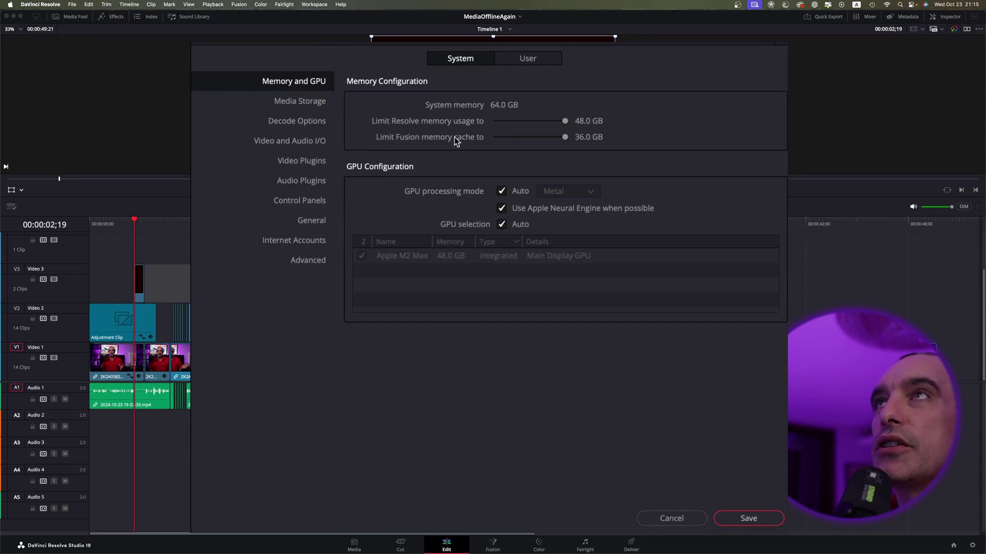
pyautogui.click(296, 125)
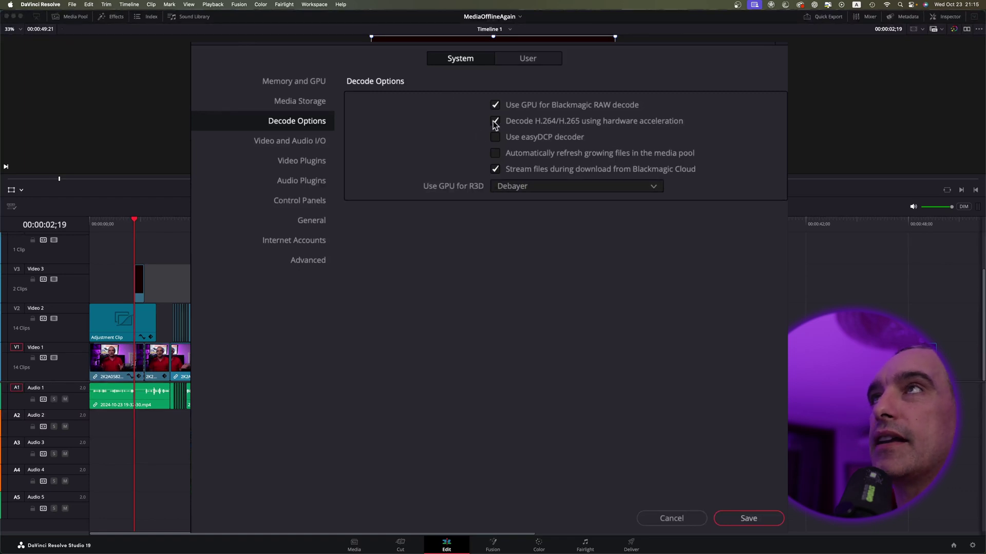
pyautogui.click(760, 517)
pyautogui.click(565, 296)
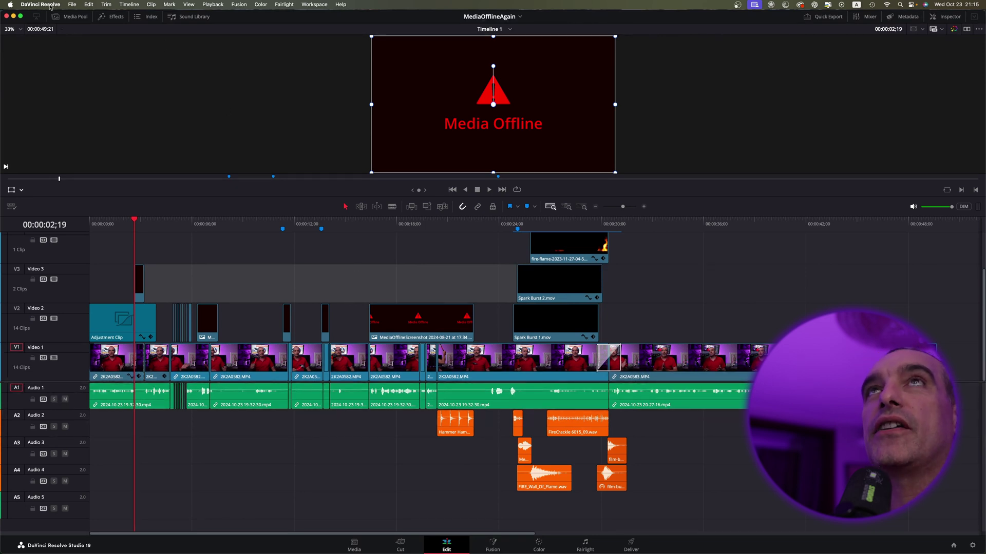
# Re-save the hardware decoding preference, dismiss the restart notice, and move the playhead to about five seconds.
pyautogui.click(50, 7)
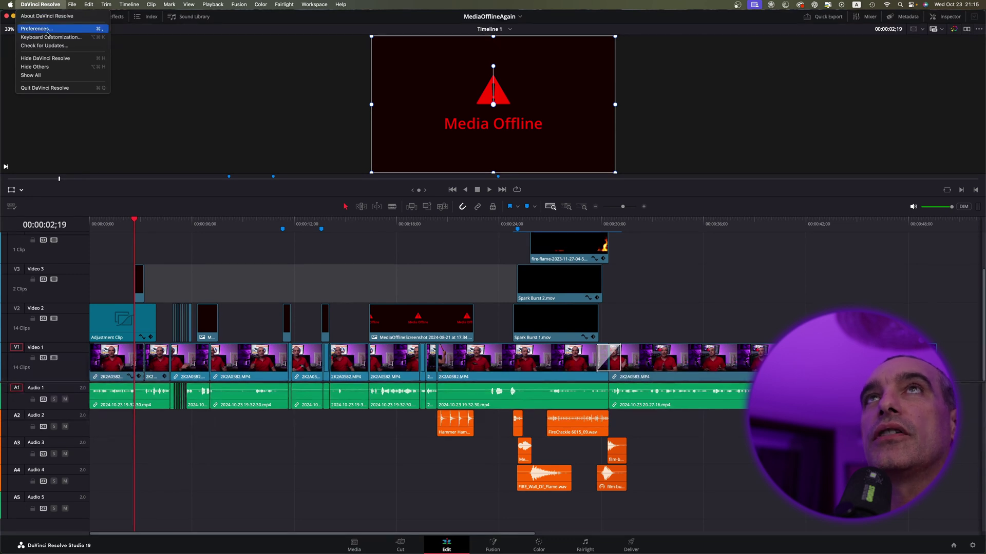
pyautogui.click(49, 29)
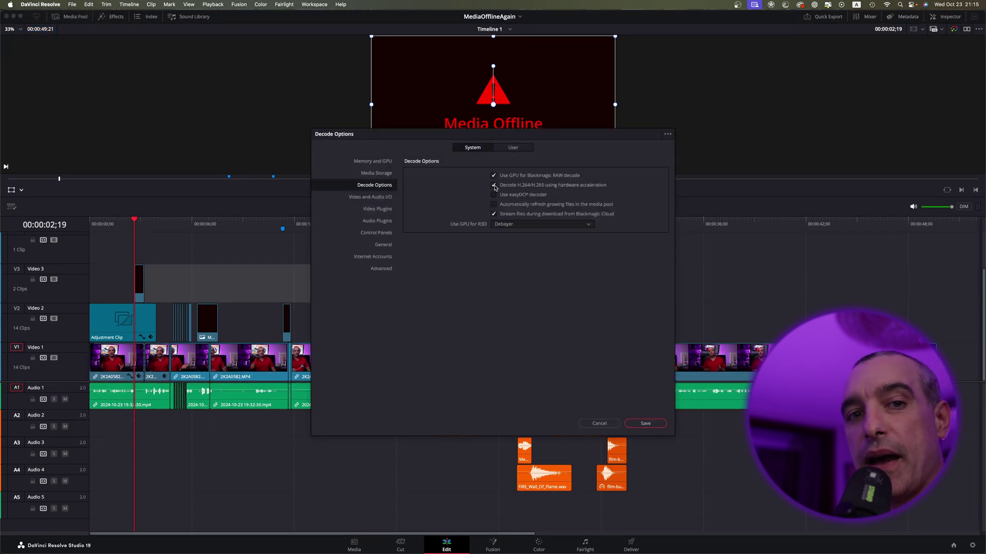
pyautogui.click(663, 427)
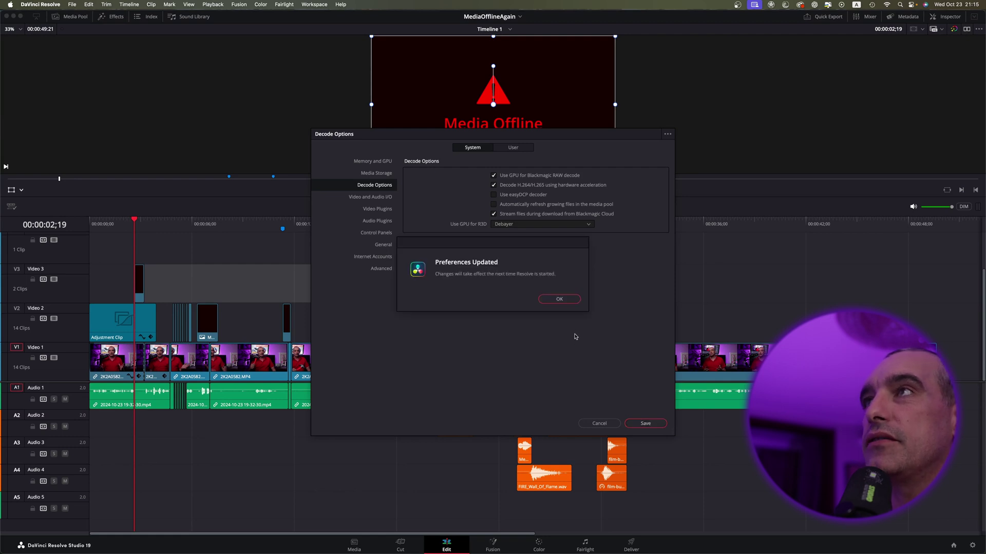
pyautogui.click(568, 303)
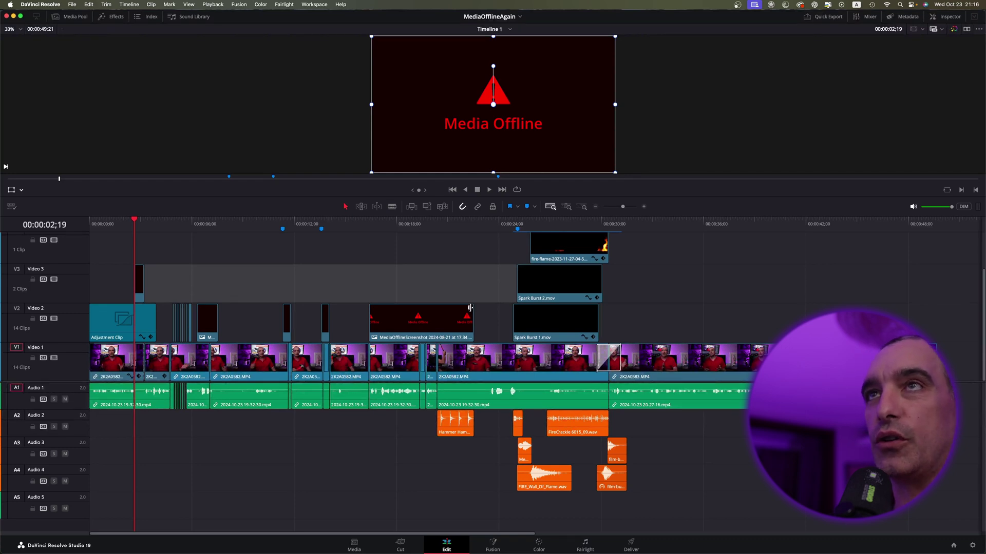
pyautogui.moveTo(176, 226); pyautogui.dragTo(182, 229)
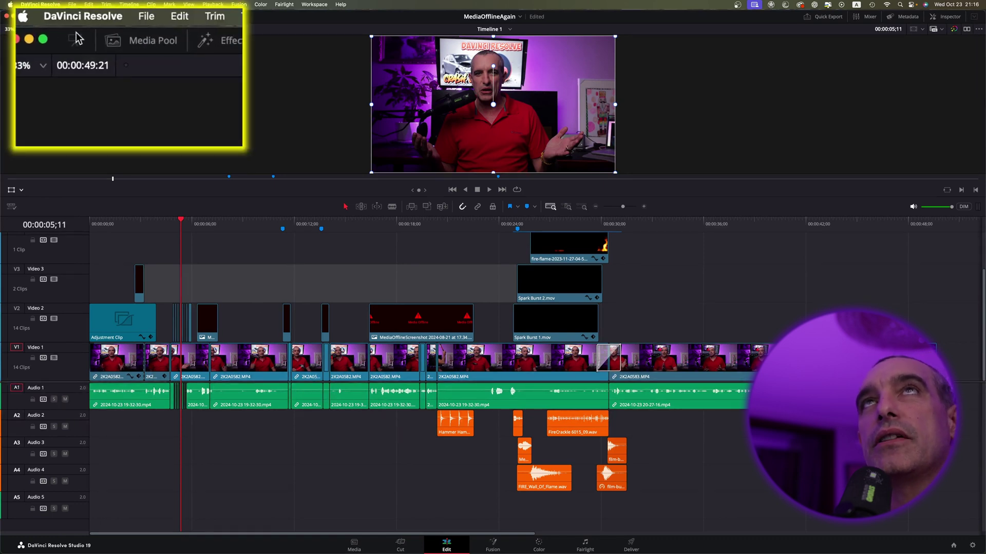
# Open the DaVinci Resolve application menu.
pyautogui.click(41, 4)
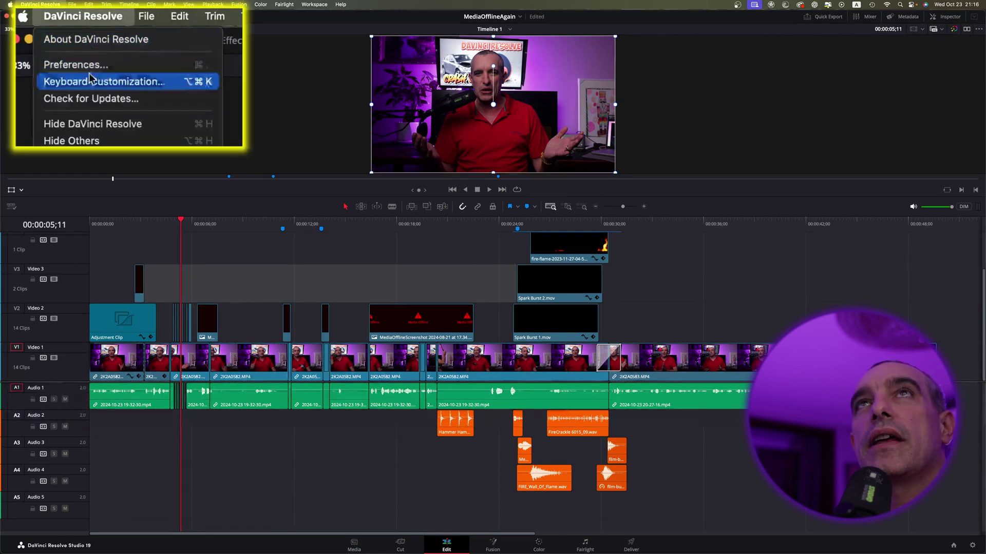
pyautogui.click(46, 46)
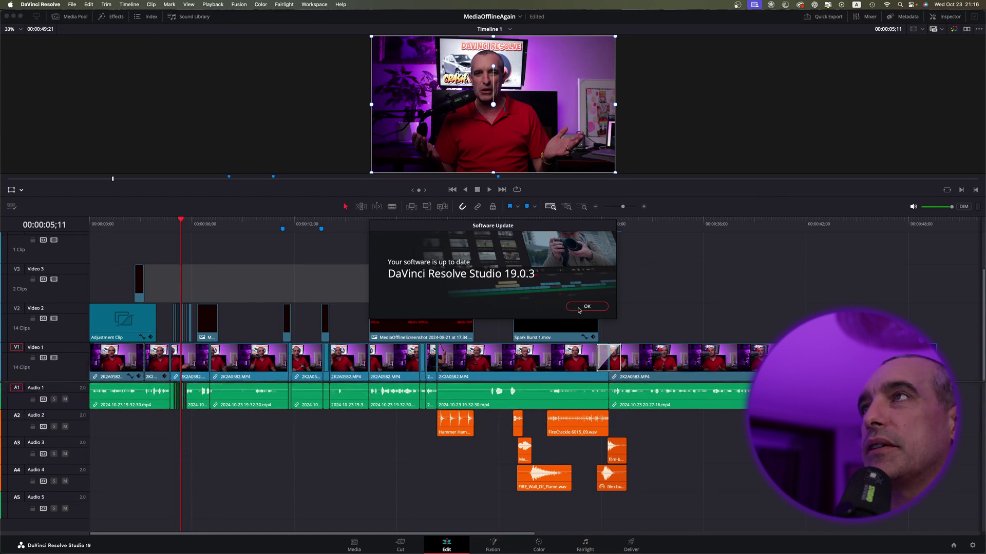
pyautogui.click(578, 308)
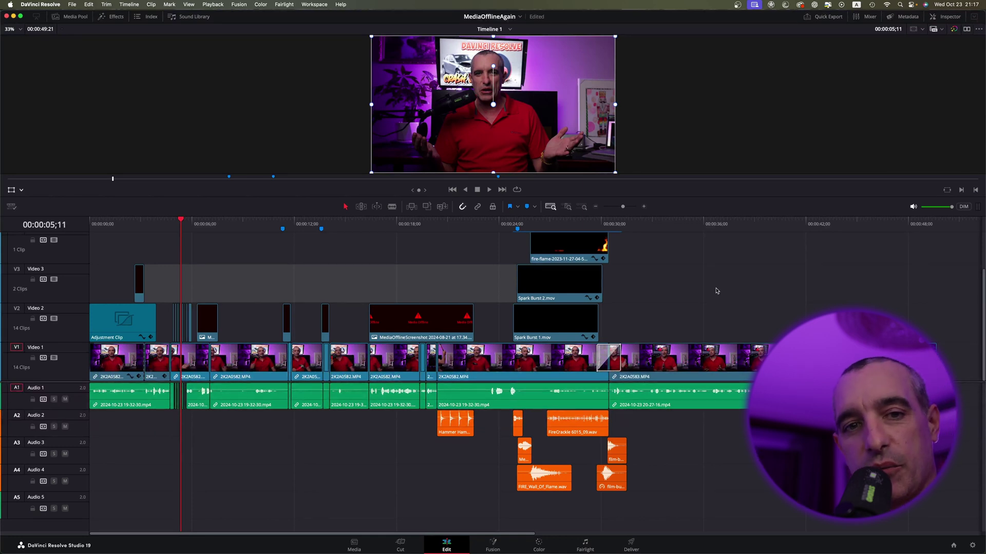
# Marquee-select every clip from the 12-second mark onward and nest them as compound clip 'CPCTEST'.
pyautogui.click(717, 292)
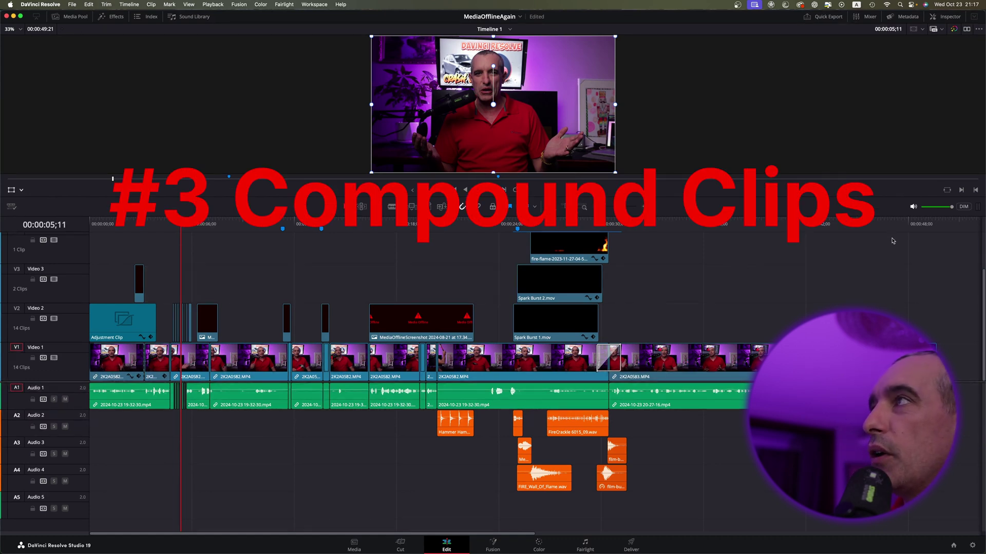
pyautogui.moveTo(892, 241); pyautogui.dragTo(331, 505)
pyautogui.rightClick(354, 401)
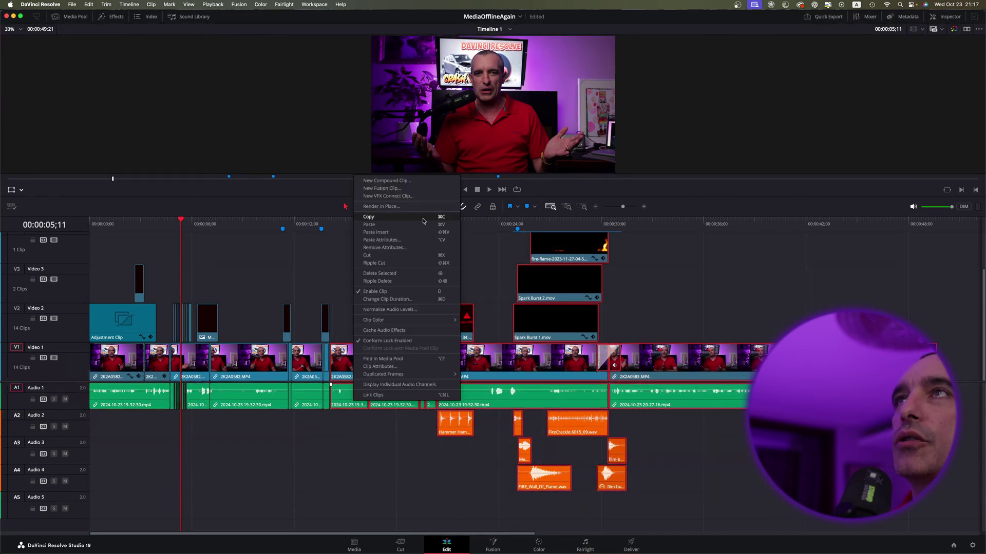
pyautogui.click(407, 181)
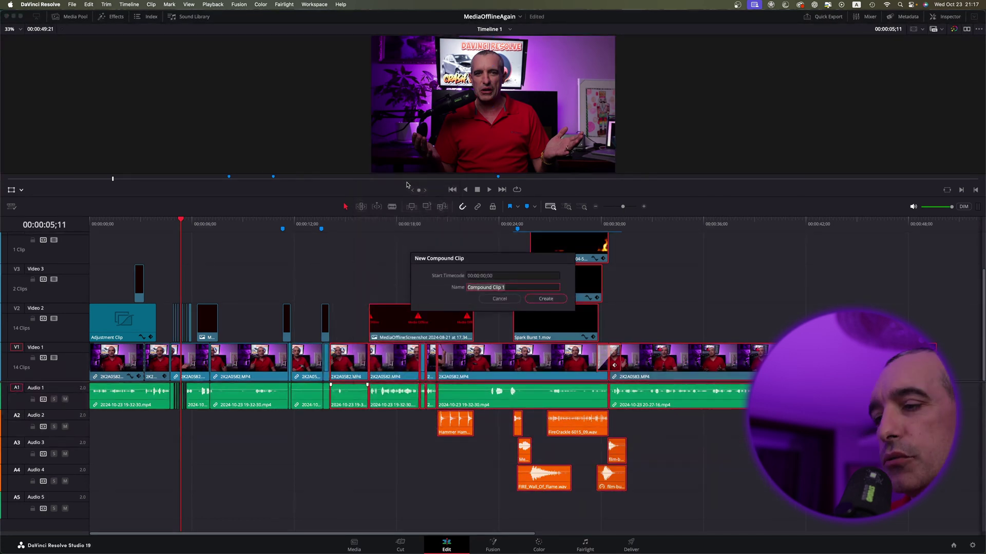
pyautogui.write('C')
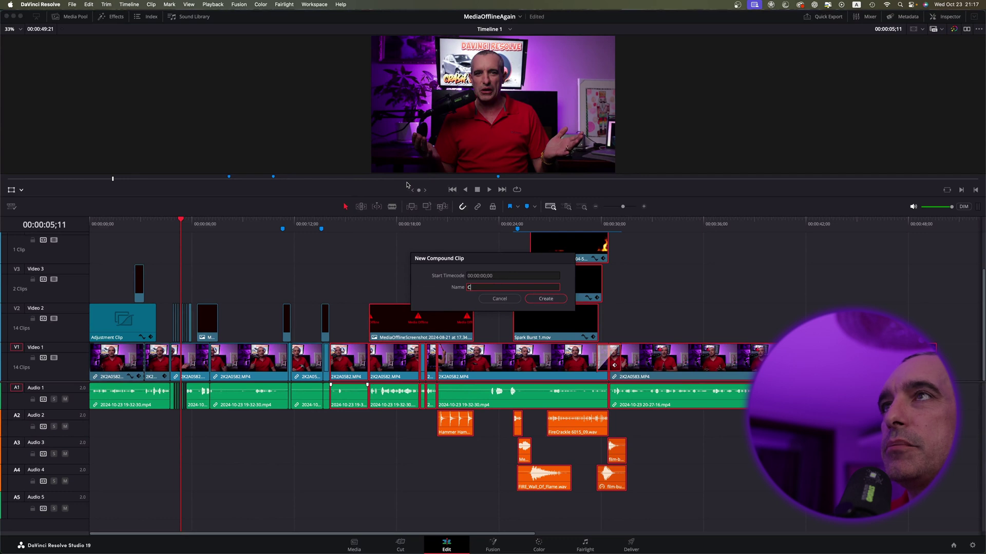
pyautogui.write('PCTEST')
pyautogui.press('Return')
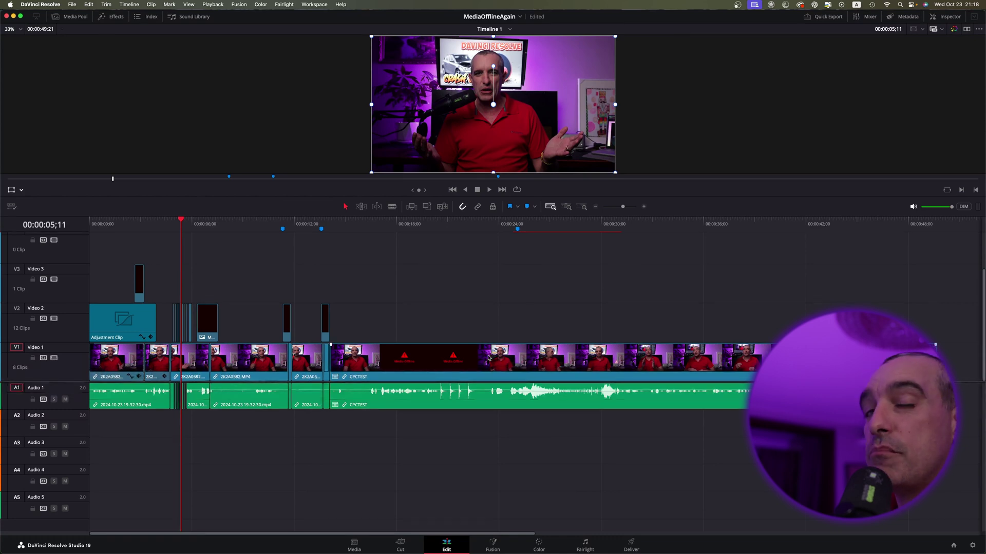
# Decompose the CPCTEST compound clip in place using clips only.
pyautogui.rightClick(460, 365)
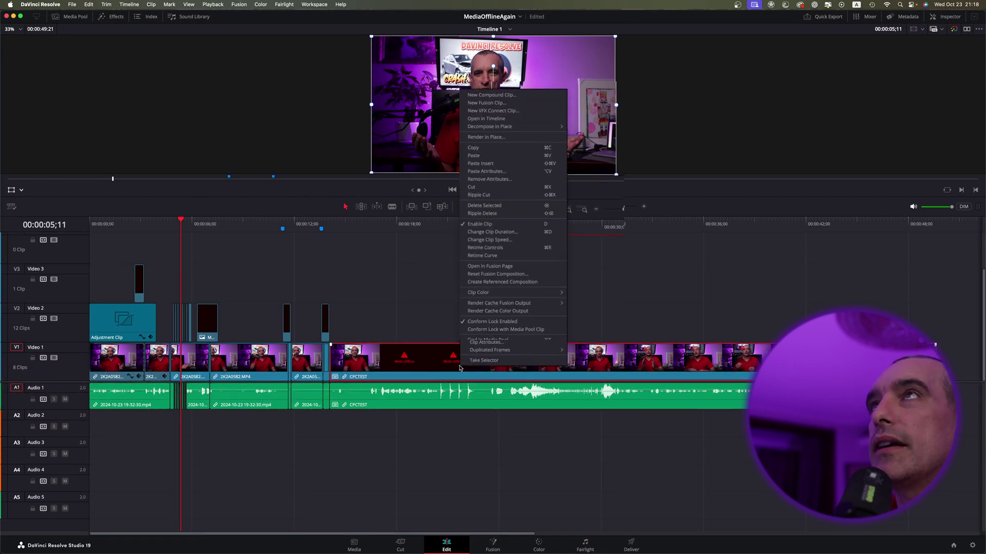
pyautogui.moveTo(417, 166)
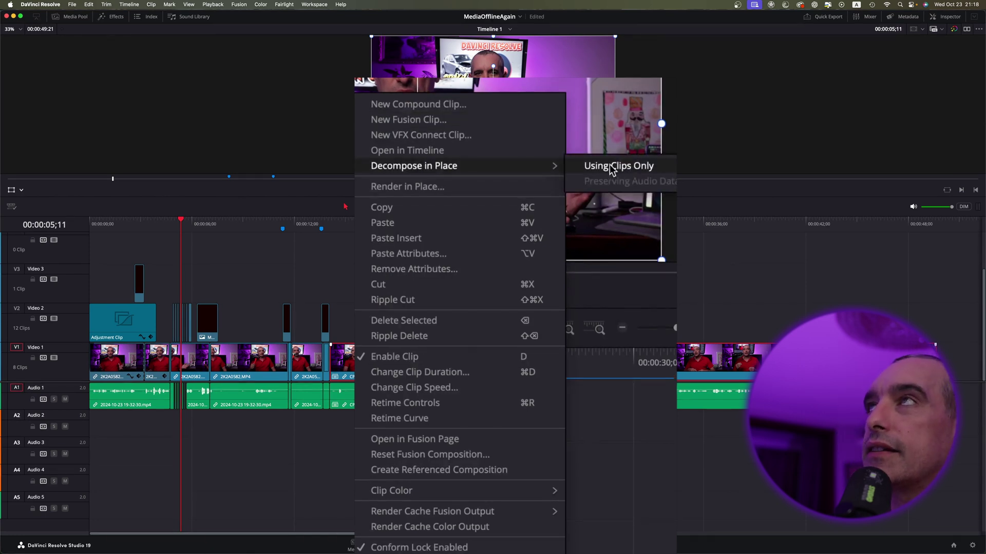
pyautogui.click(630, 166)
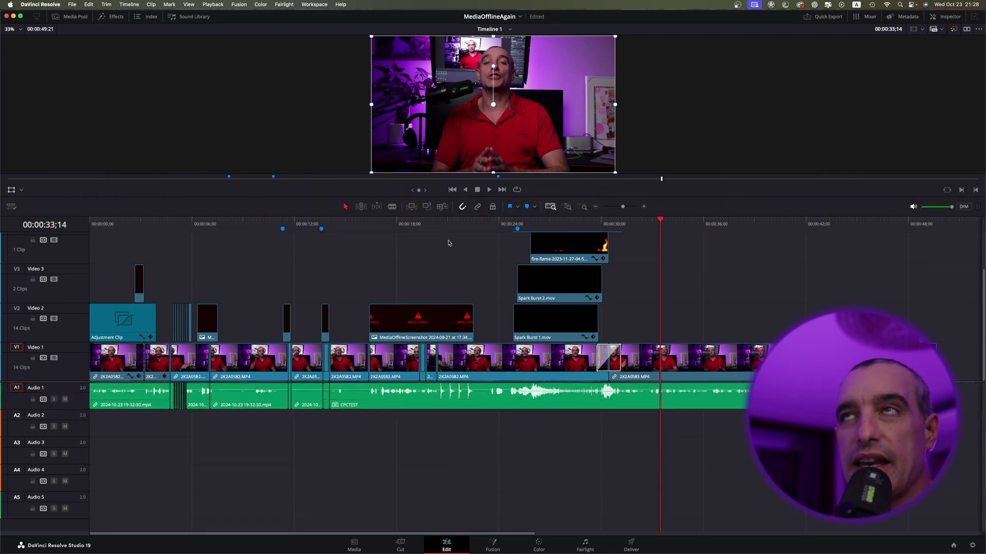
pyautogui.click(70, 19)
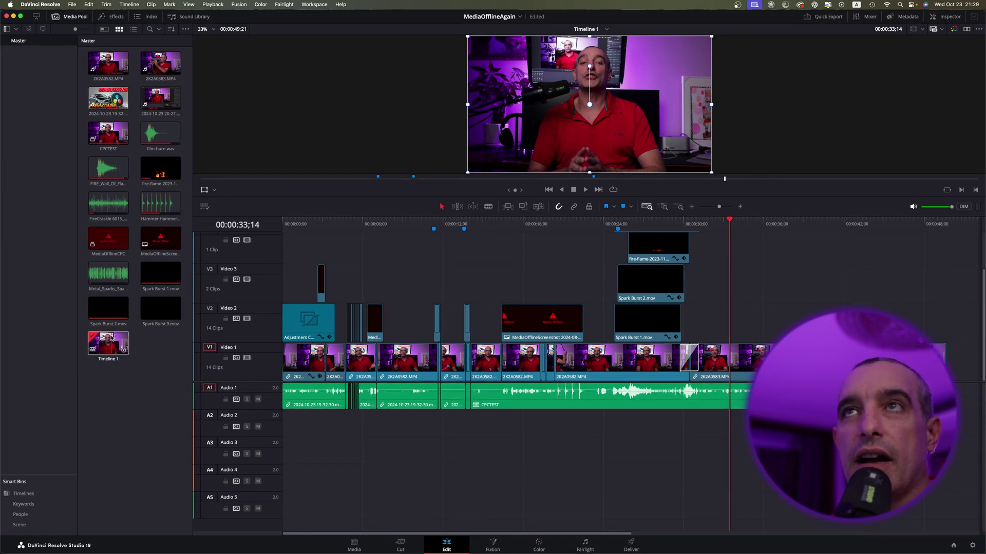
# Create Timeline 2 from Timeline 1 in the media pool, nesting it as one clip.
pyautogui.rightClick(111, 339)
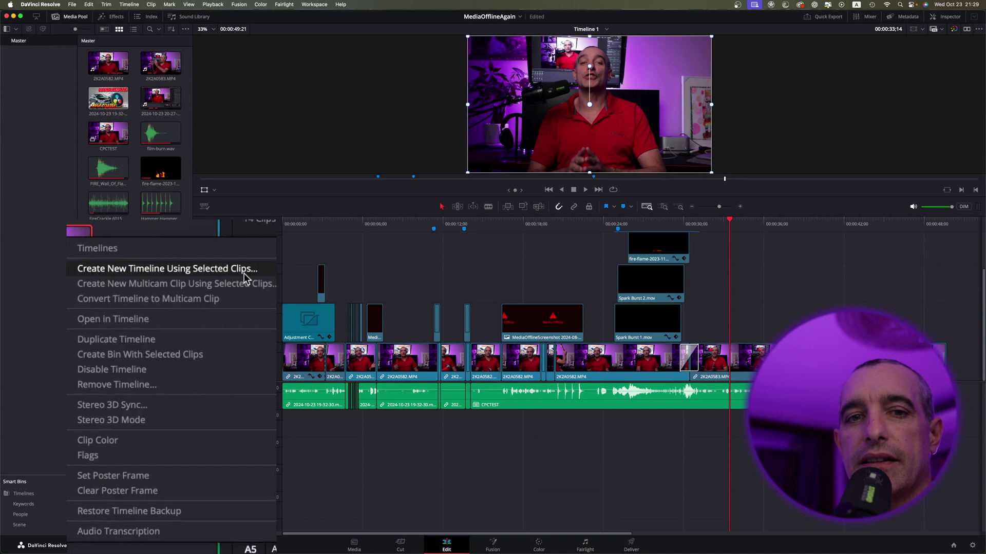
pyautogui.click(218, 347)
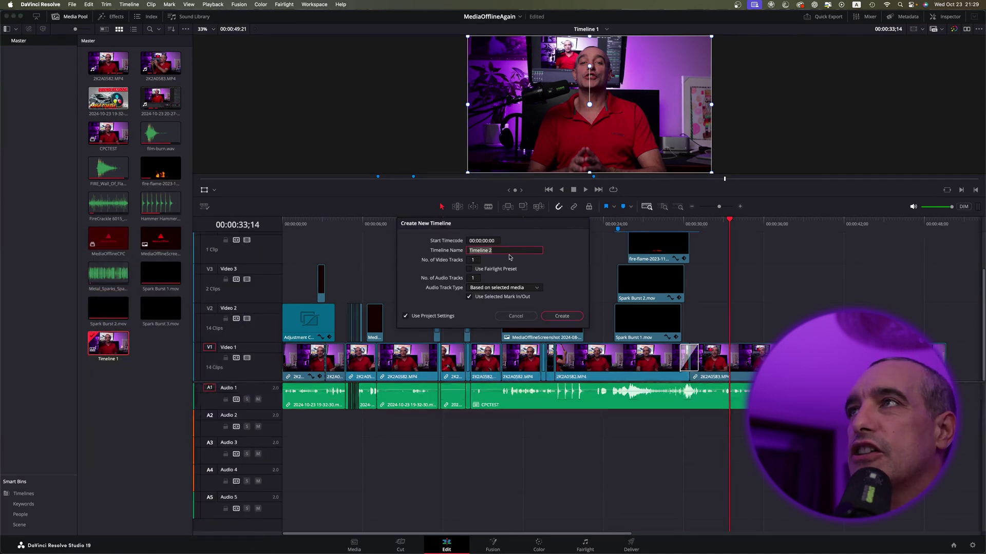
pyautogui.click(562, 317)
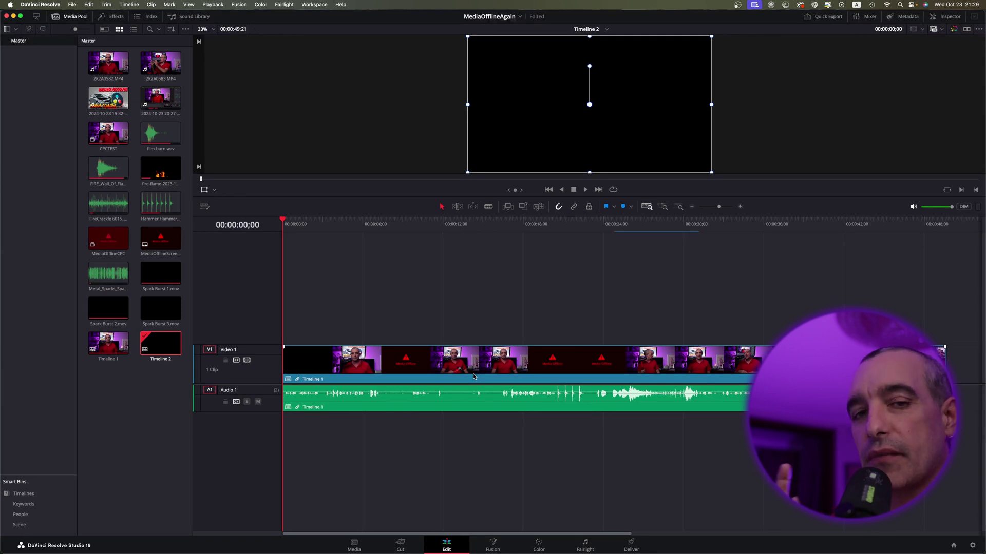
# Decompose the nested Timeline 1 clip in place using clips only, then deselect the timeline clips.
pyautogui.rightClick(445, 362)
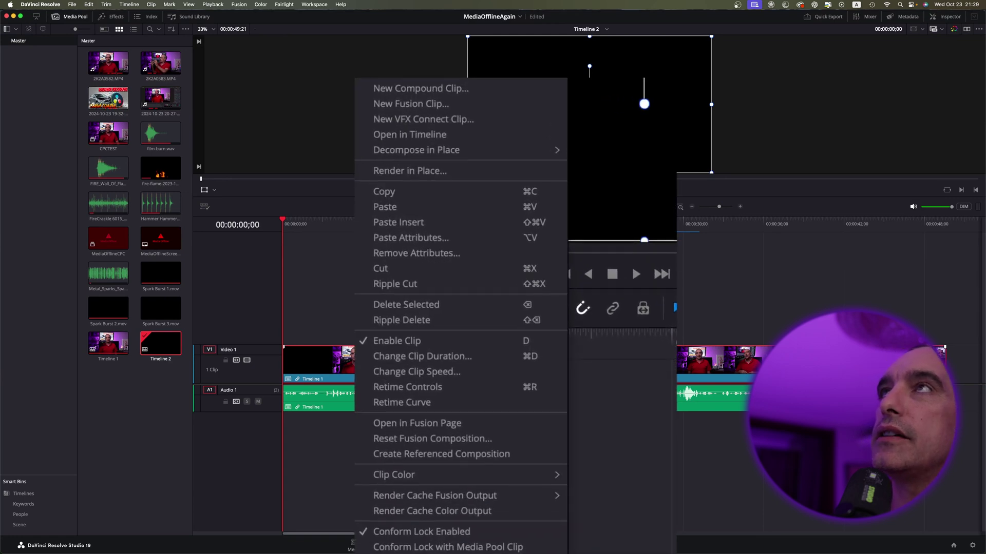
pyautogui.moveTo(505, 150)
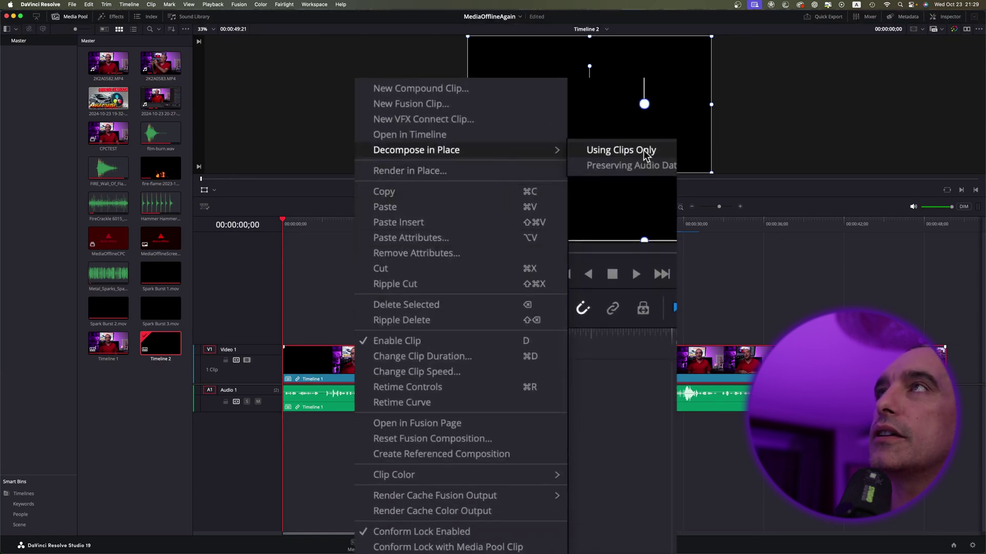
pyautogui.click(645, 153)
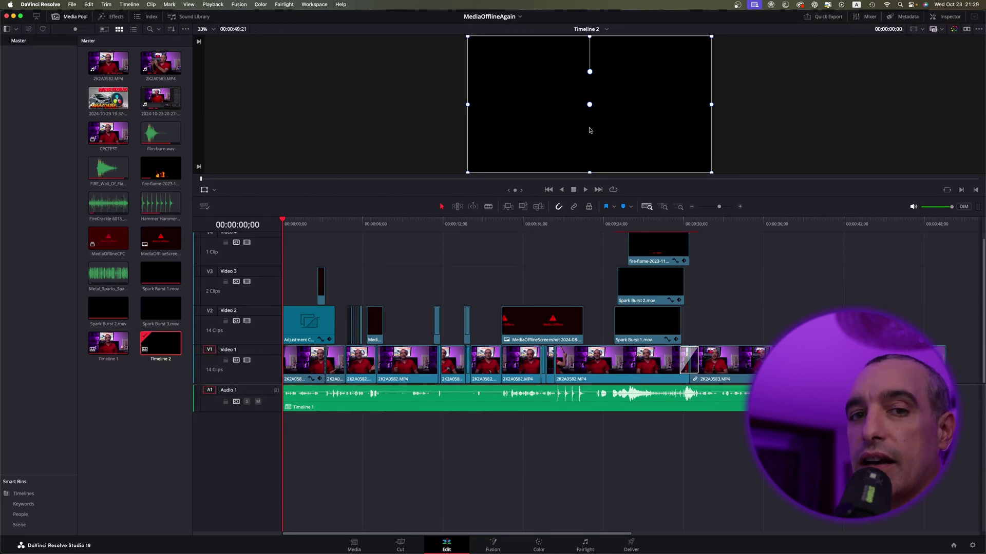
pyautogui.click(537, 245)
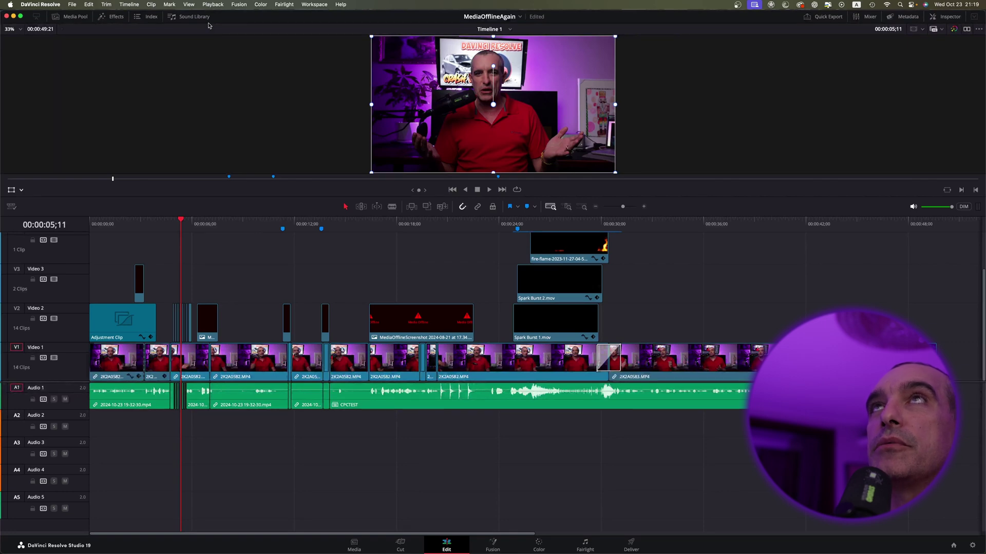
pyautogui.click(213, 4)
pyautogui.moveTo(221, 50)
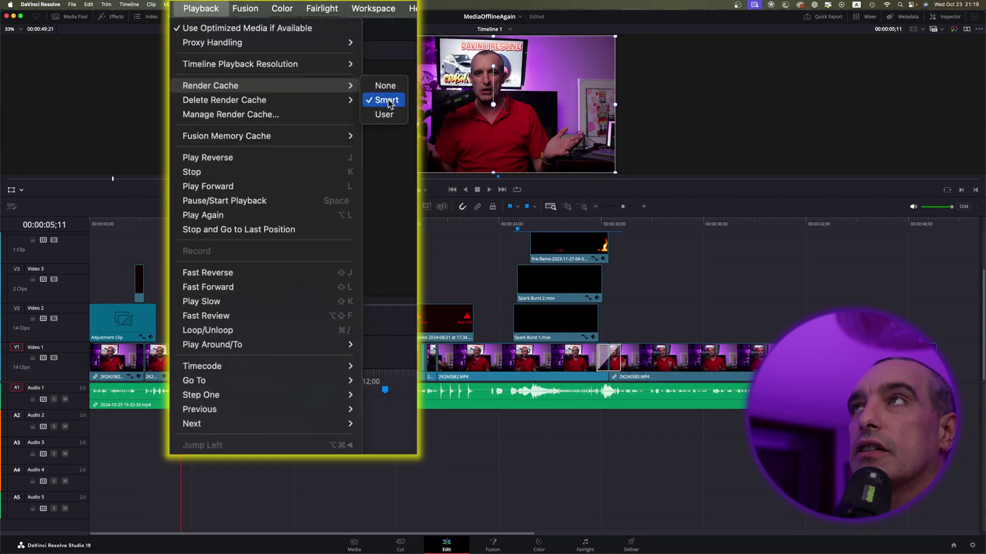
pyautogui.click(413, 118)
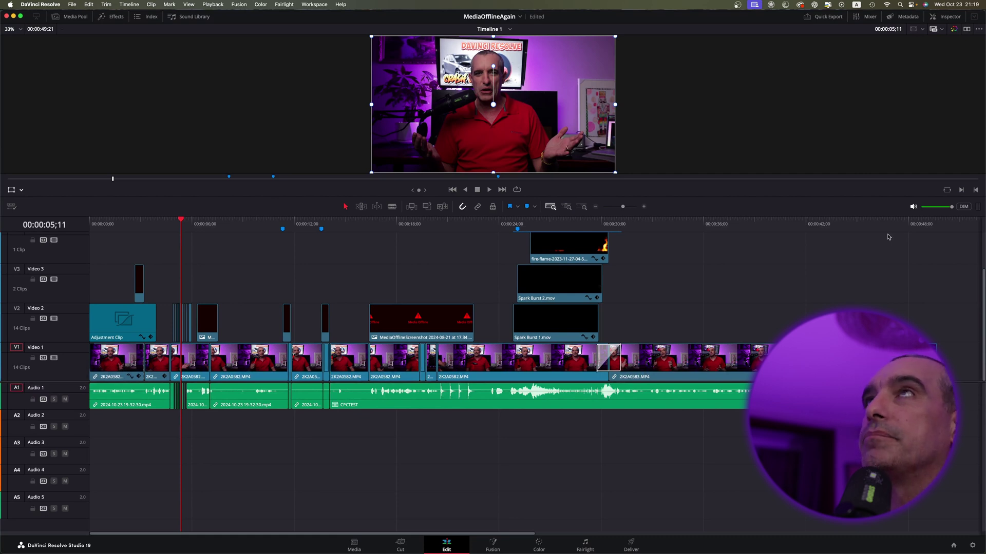
# In Manage Render Cache, show all locations sorted largest first and clear AudioWorkflow's 56.73 GB cache.
pyautogui.click(213, 4)
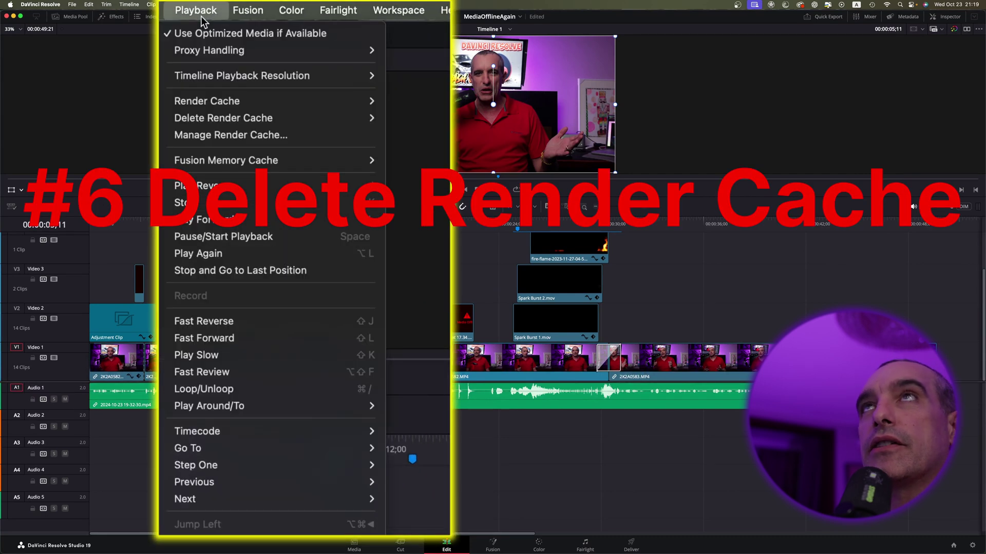
pyautogui.click(227, 135)
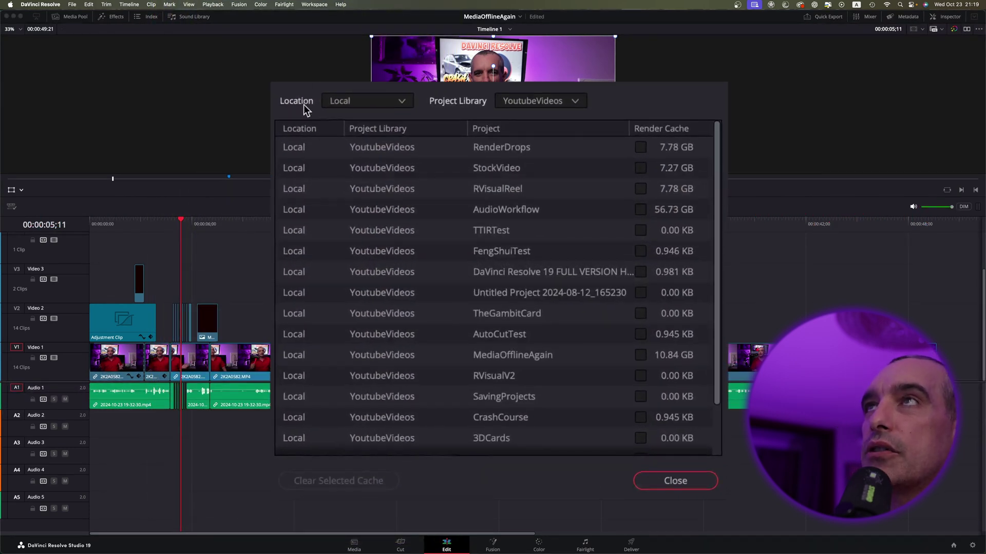
pyautogui.click(399, 103)
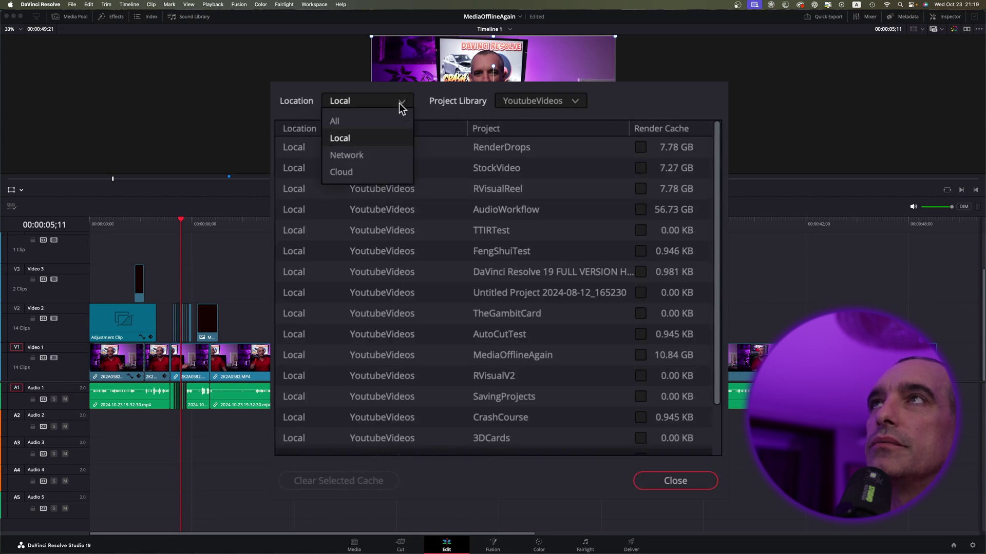
pyautogui.click(347, 122)
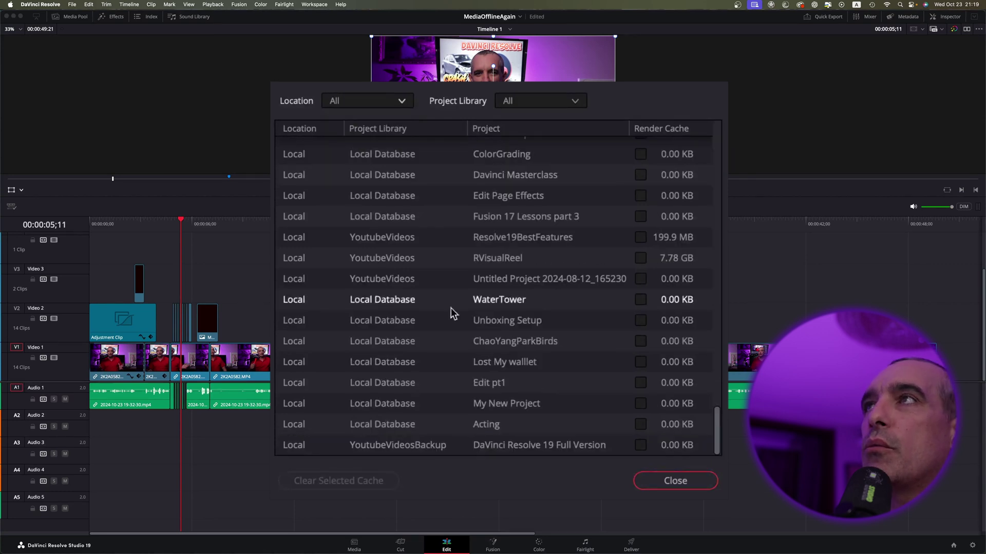
pyautogui.click(665, 131)
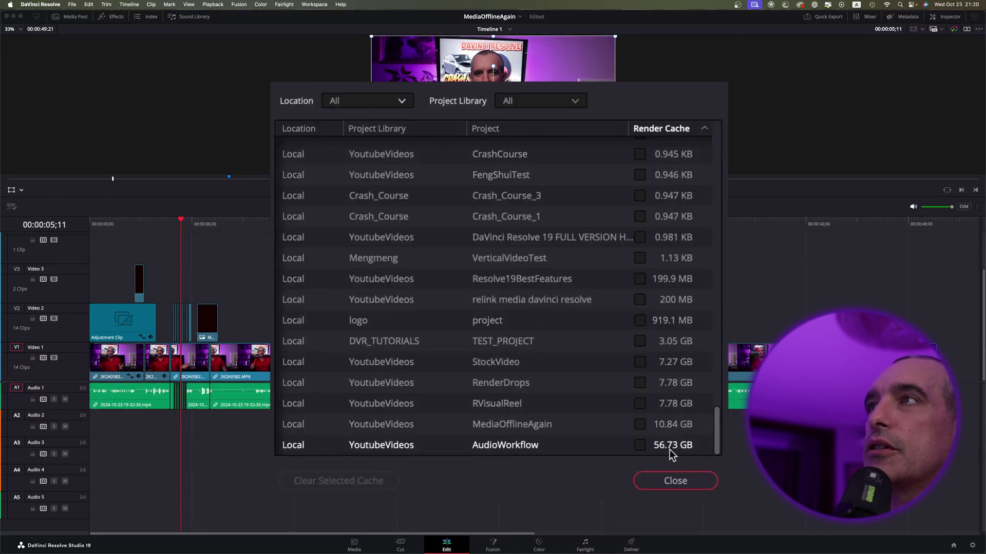
pyautogui.scroll(15, 661, 254)
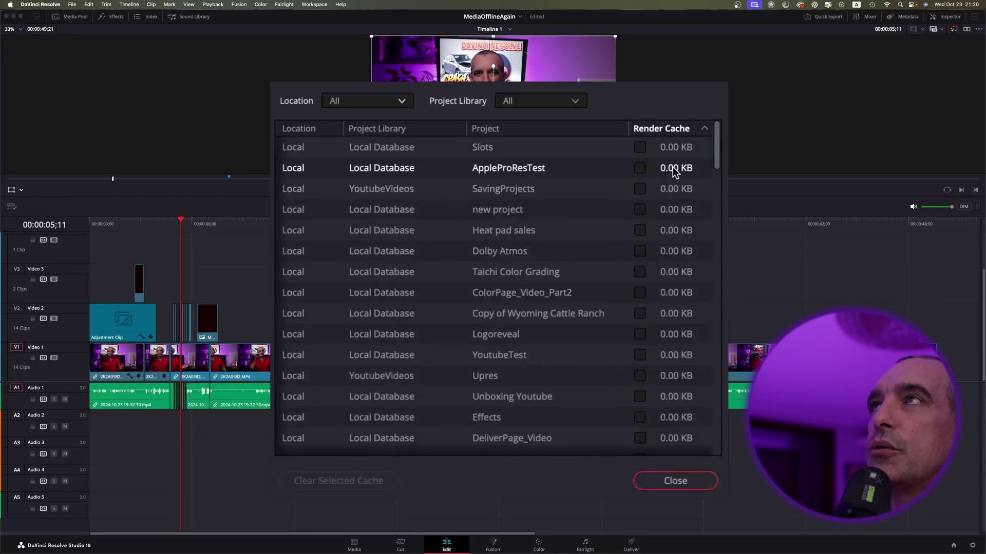
pyautogui.click(705, 129)
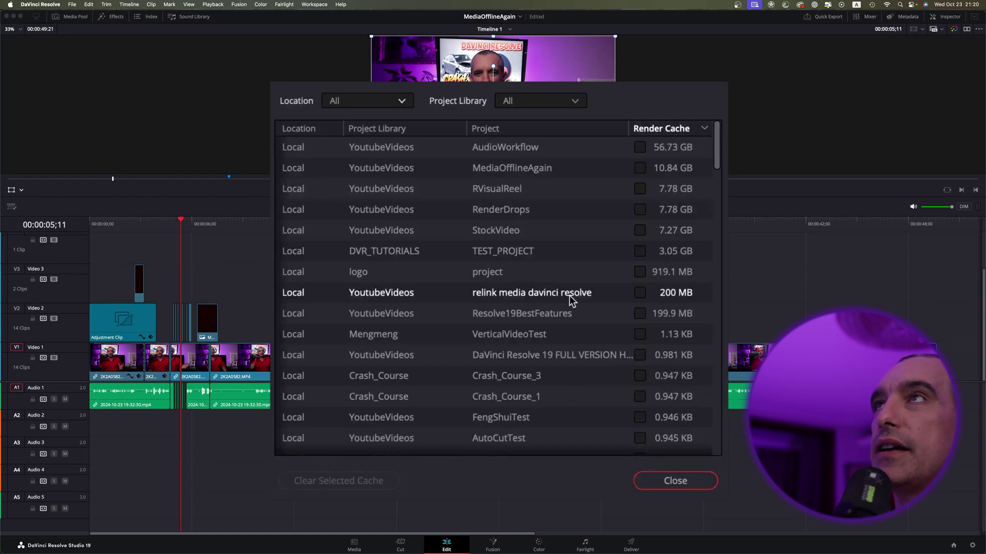
pyautogui.click(639, 149)
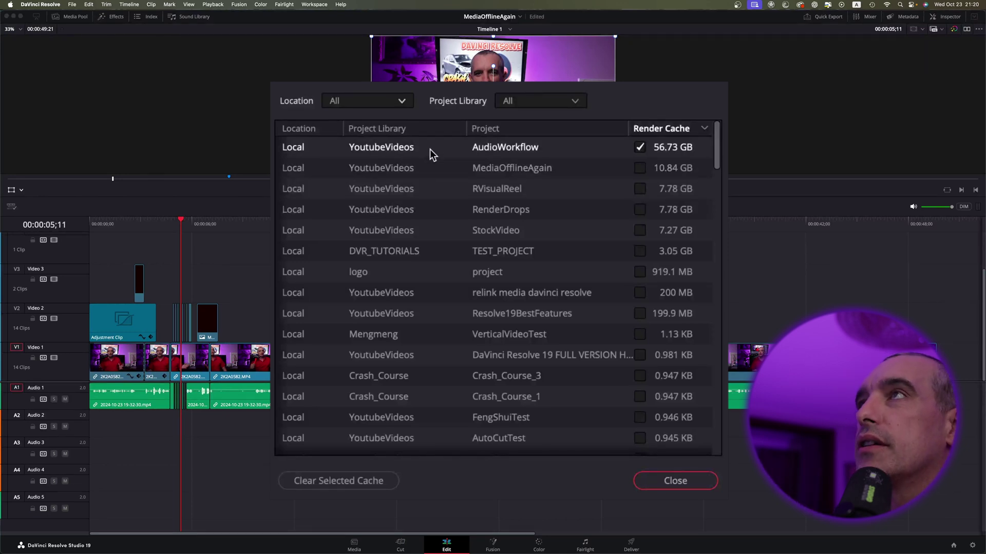
pyautogui.click(361, 488)
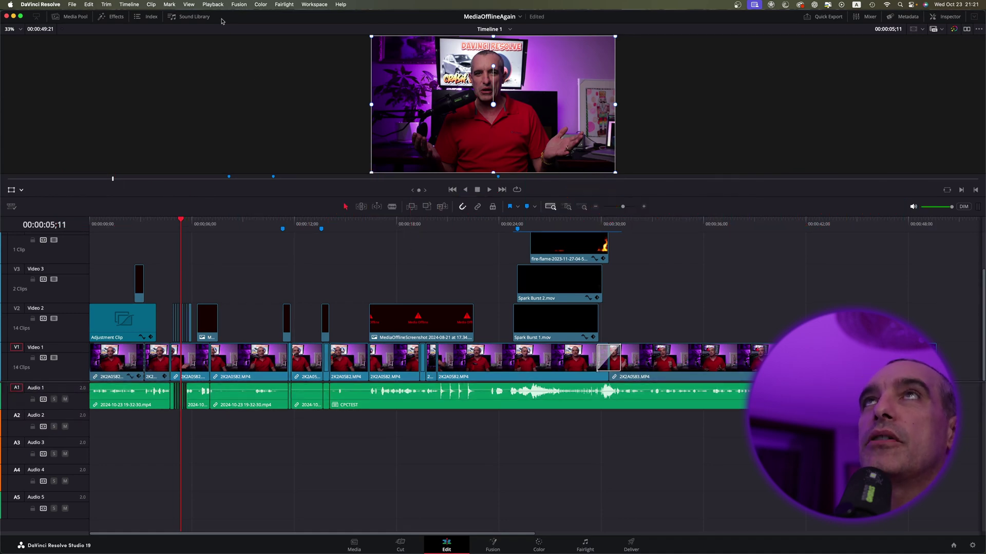
# Change Timeline Playback Resolution from Full to Quarter in the Playback menu.
pyautogui.click(213, 4)
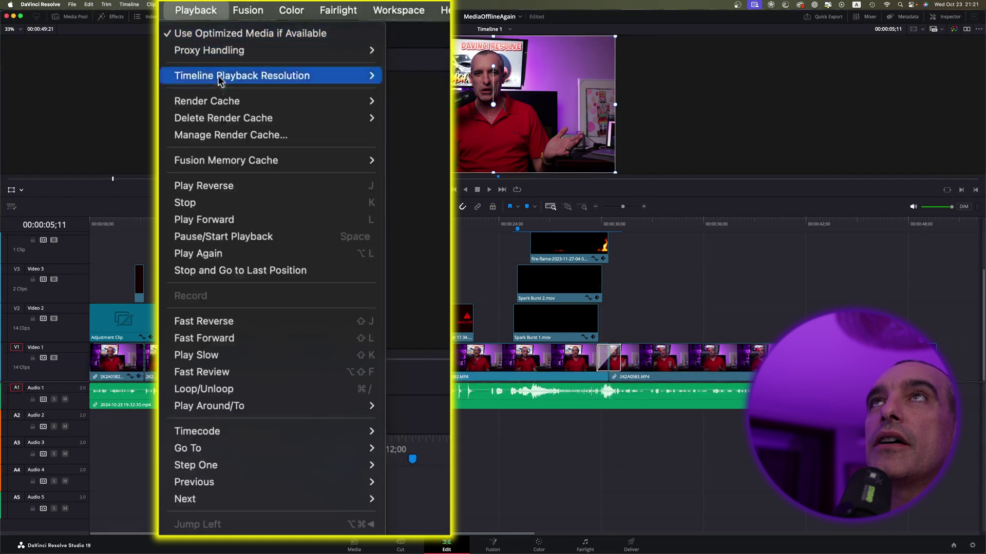
pyautogui.moveTo(225, 51)
pyautogui.moveTo(231, 76)
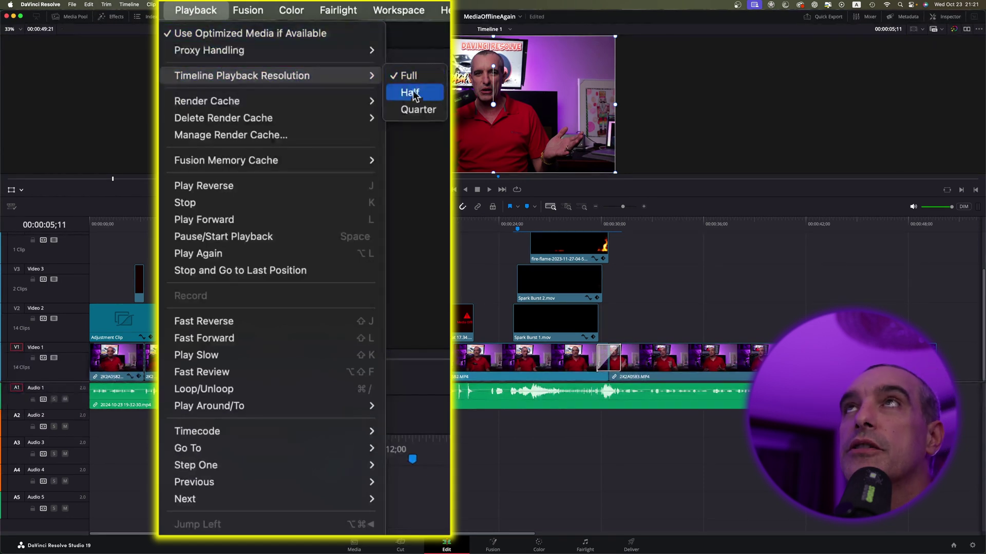
pyautogui.click(329, 50)
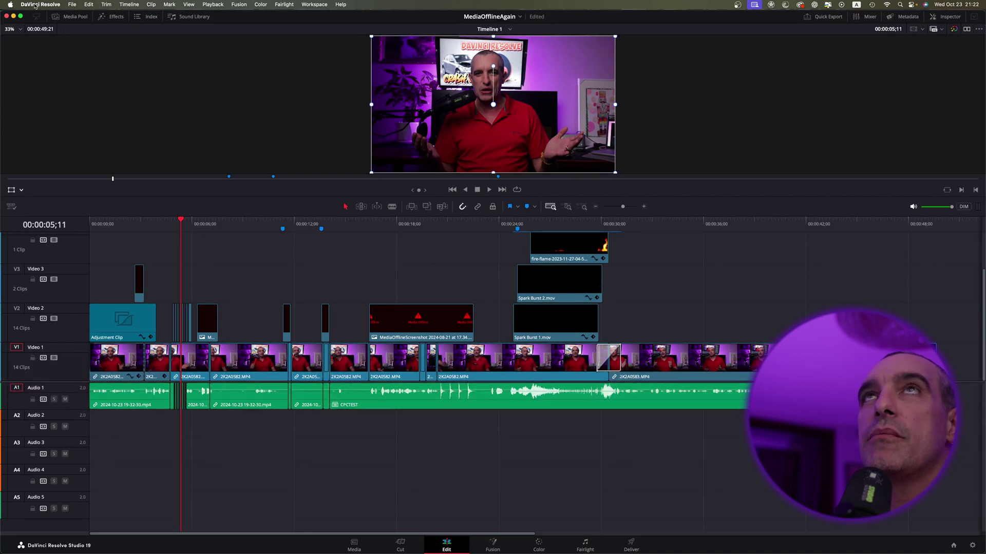
pyautogui.click(36, 6)
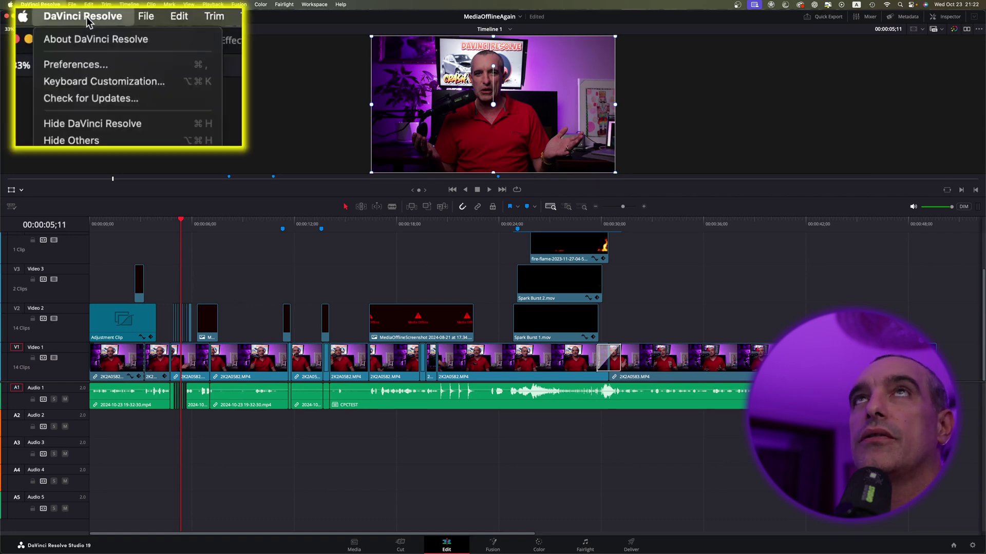
pyautogui.click(45, 28)
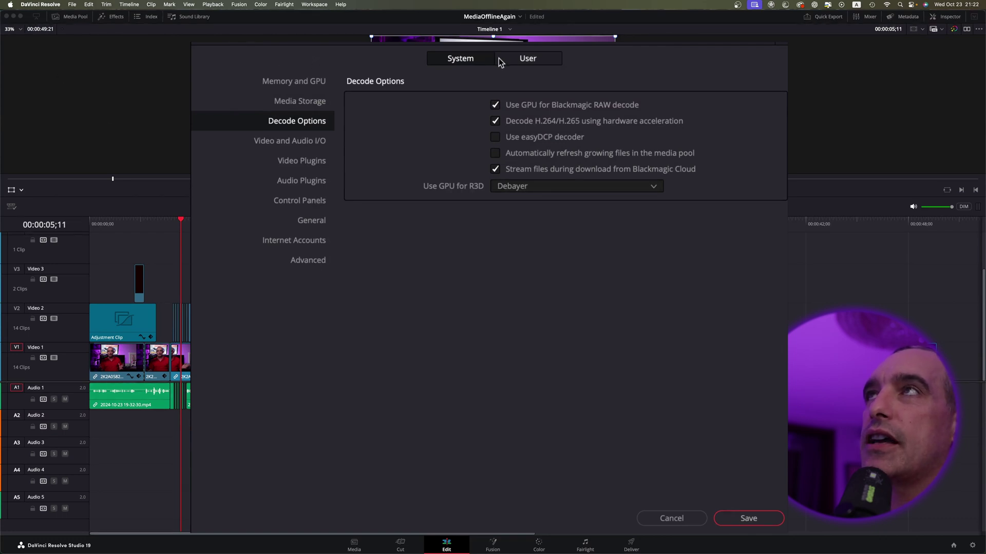
pyautogui.click(525, 60)
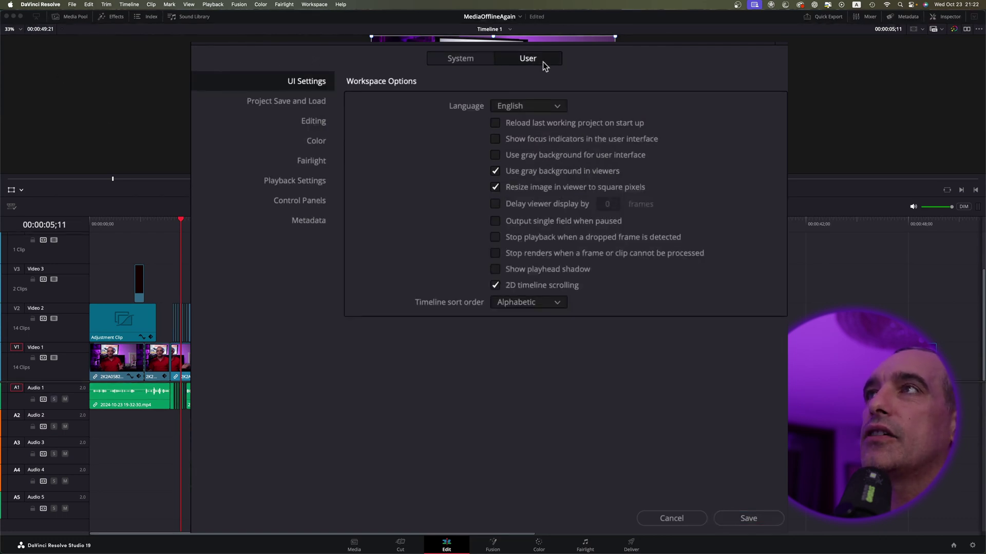
pyautogui.click(496, 253)
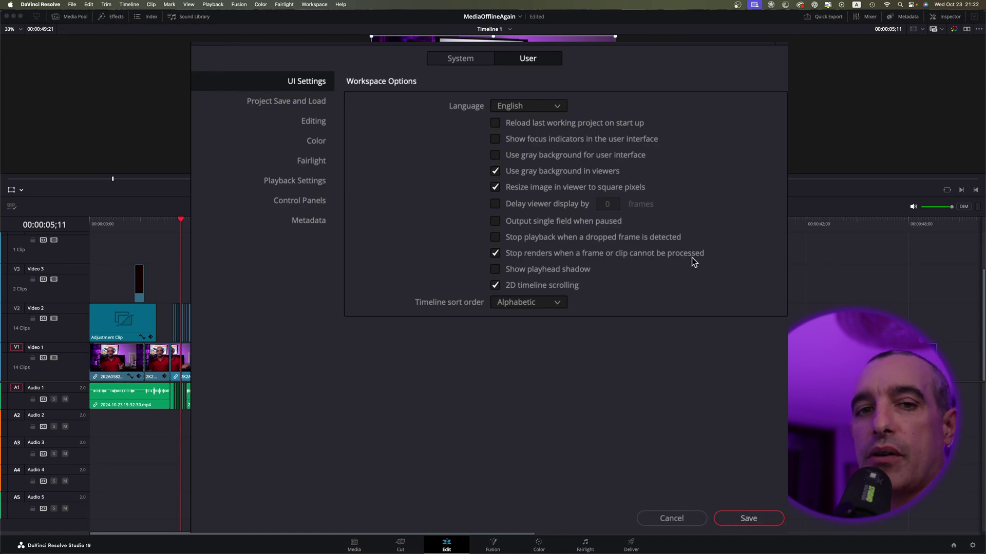
pyautogui.click(495, 254)
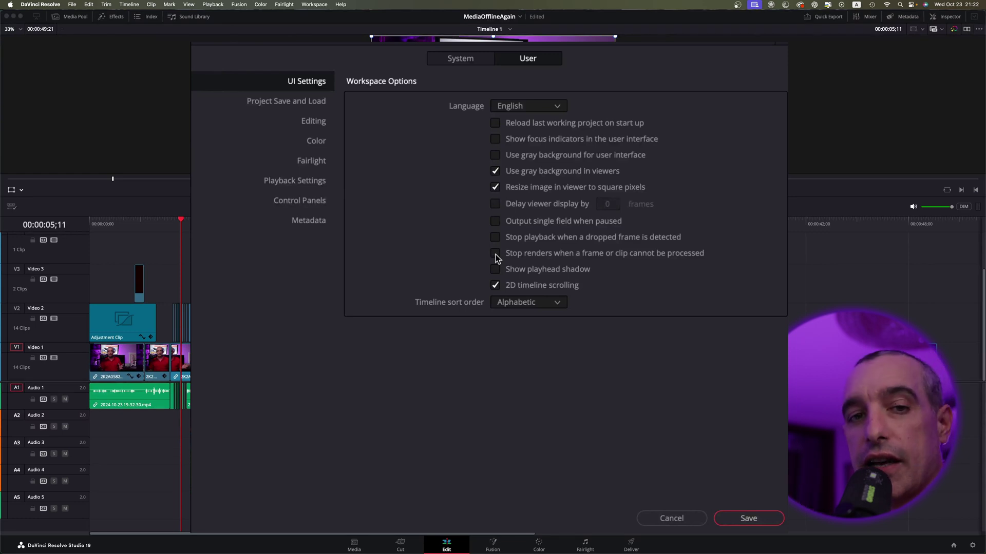
pyautogui.click(667, 518)
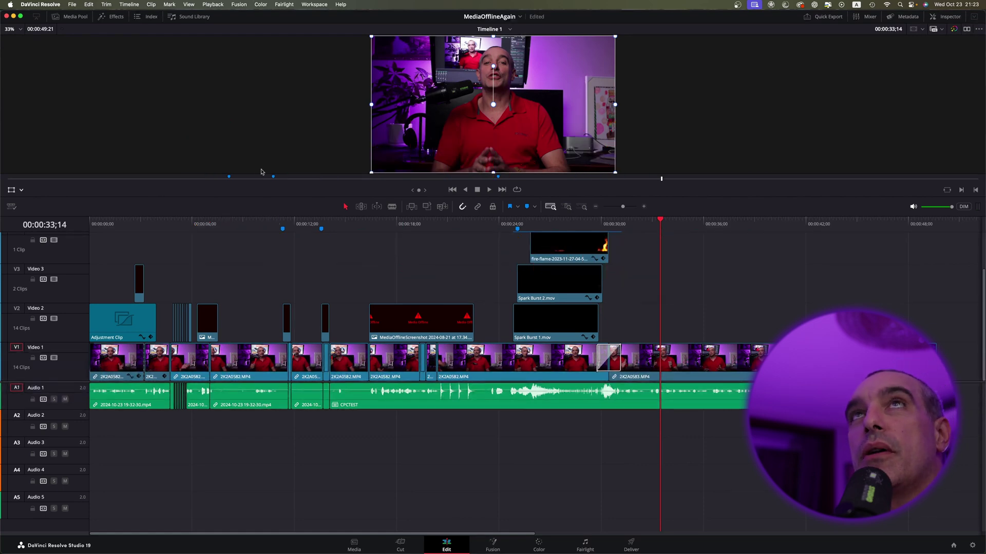
pyautogui.click(56, 17)
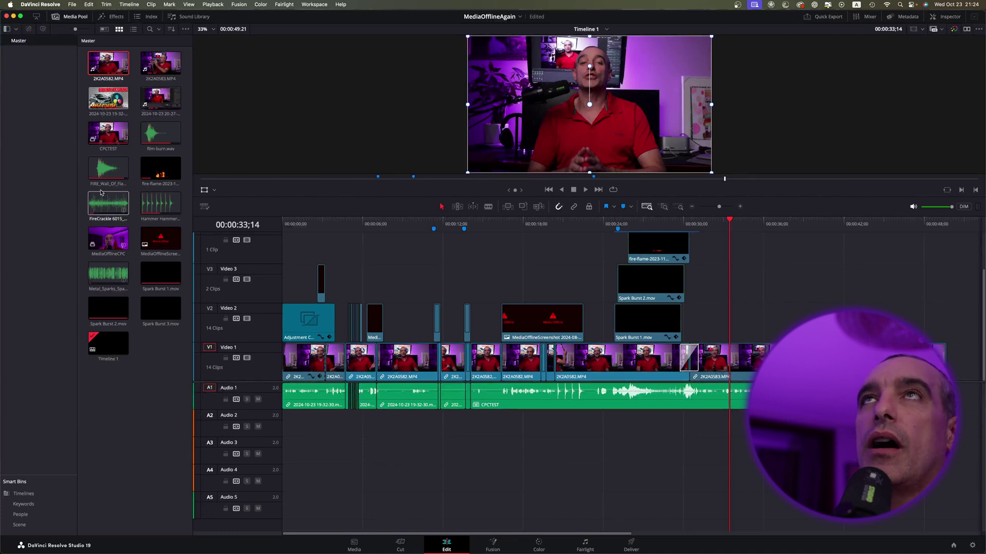
# Reveal the source file of clip 2K2A0582.MP4 in Finder.
pyautogui.rightClick(113, 70)
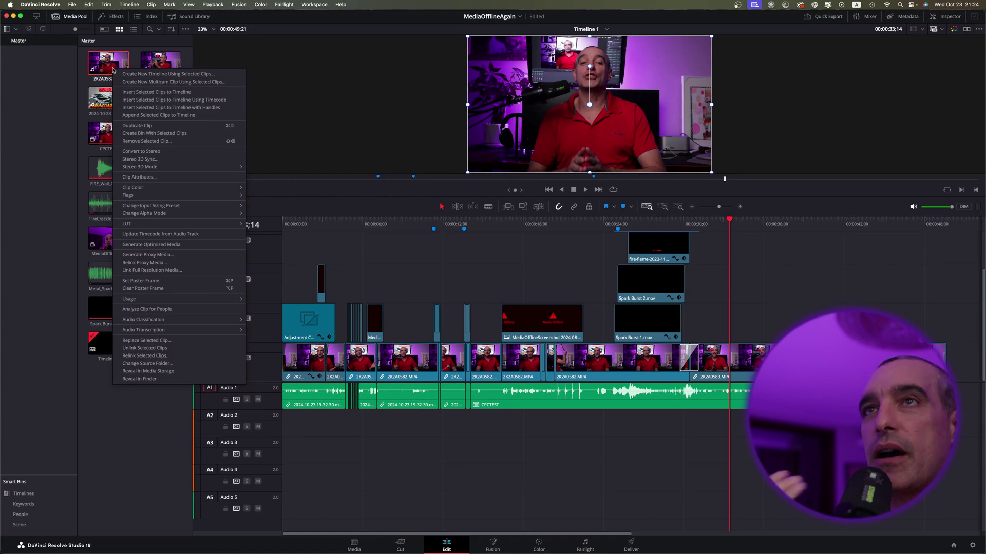
pyautogui.click(139, 380)
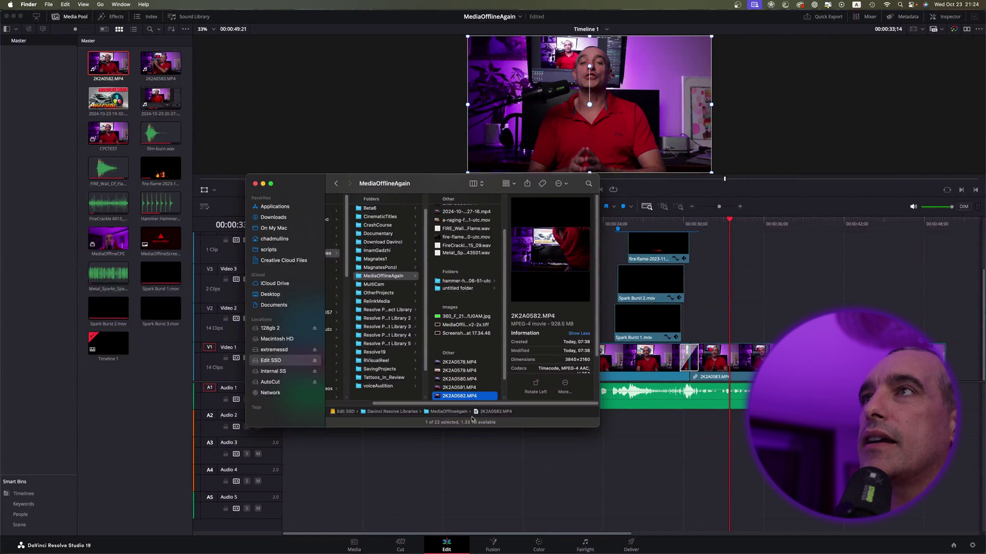
pyautogui.scroll(3, 482, 264)
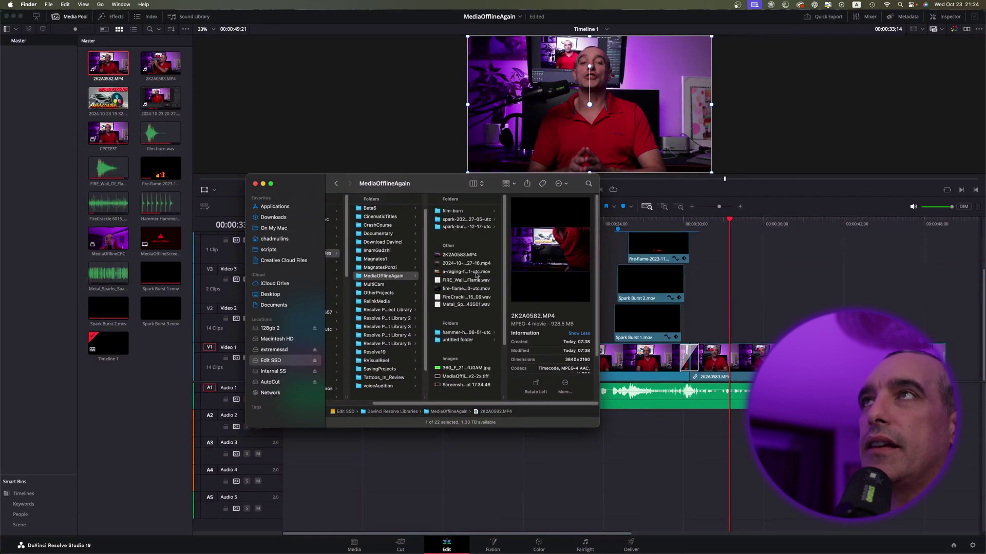
pyautogui.scroll(-4, 477, 278)
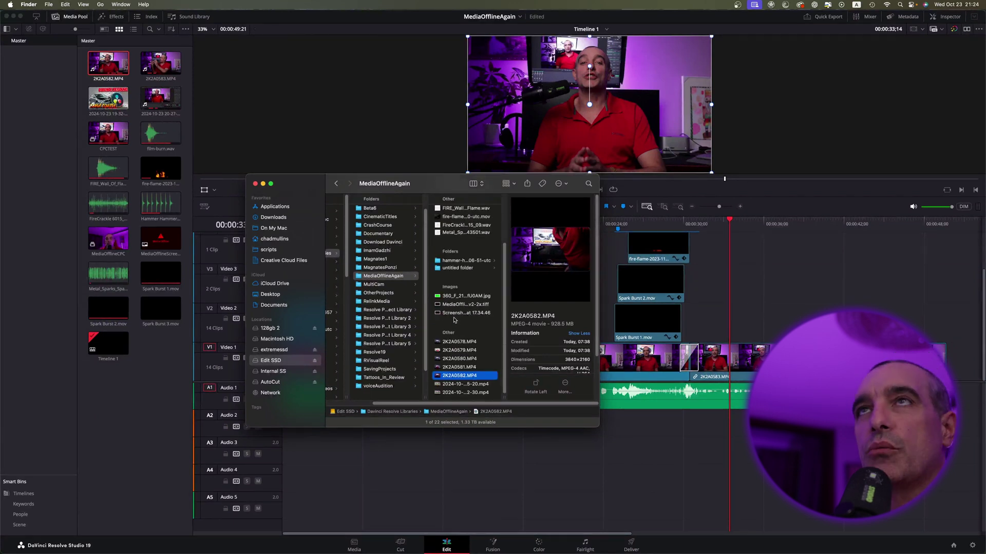
# Move the seven videos from 2K2A0578.MP4 onward into a new folder 'TestFolder', then return to Resolve.
pyautogui.click(460, 342)
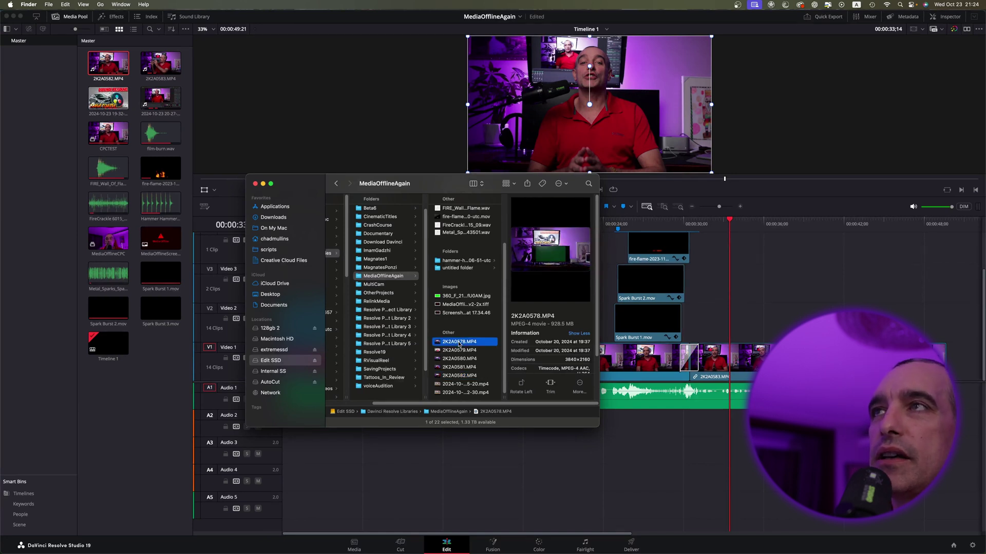
pyautogui.keyDown('shift'); pyautogui.click(472, 396); pyautogui.keyUp('shift')
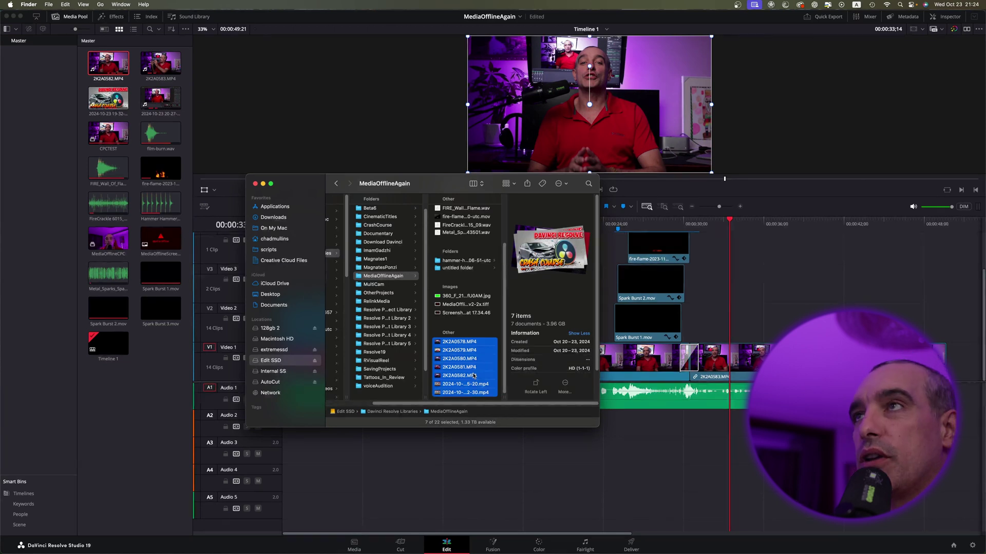
pyautogui.rightClick(472, 344)
pyautogui.click(494, 349)
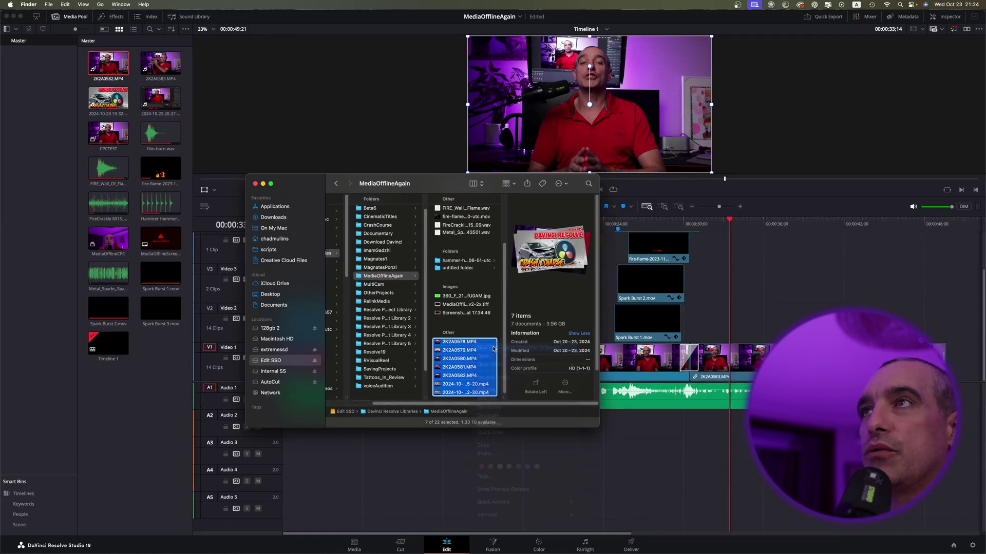
pyautogui.write('TestFolder')
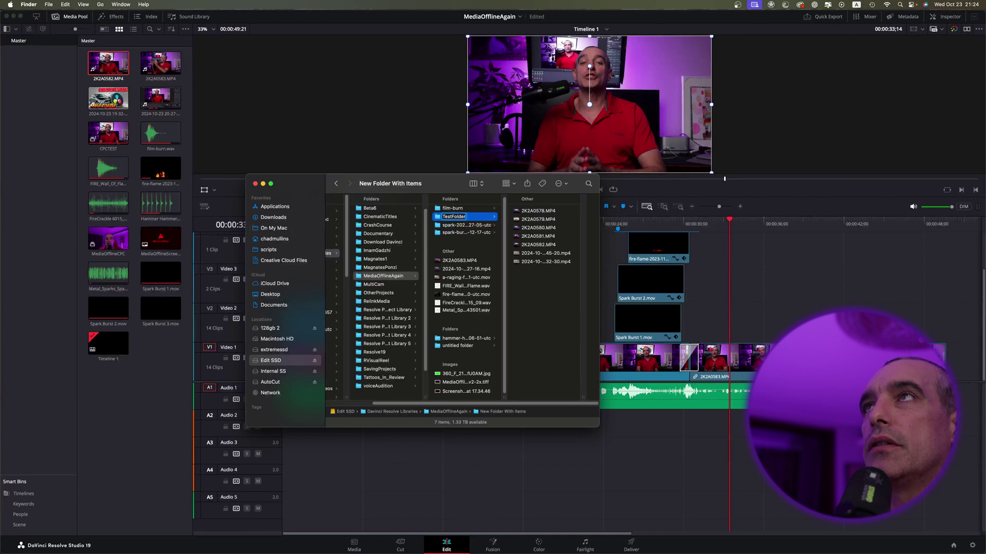
pyautogui.press('Return')
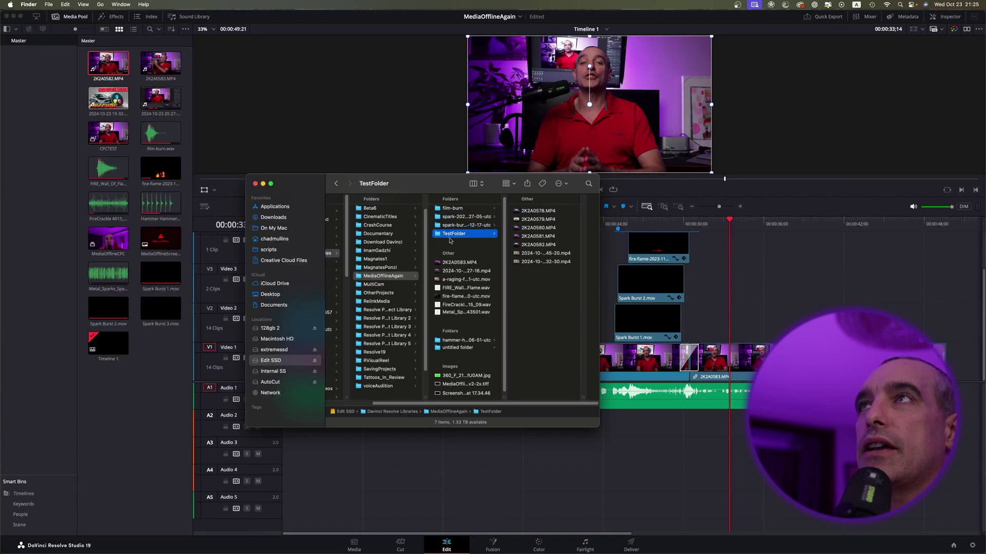
pyautogui.scroll(-1, 451, 272)
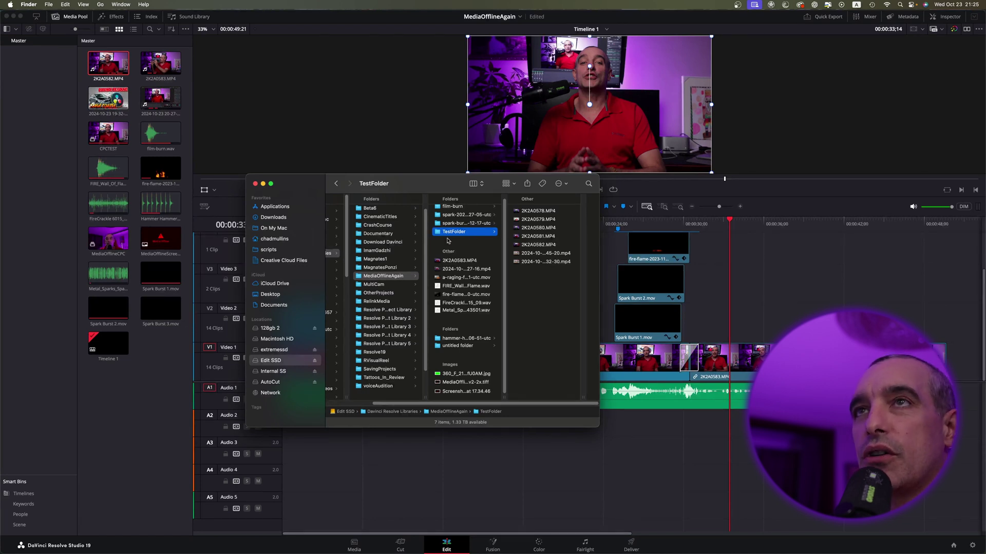
pyautogui.click(211, 400)
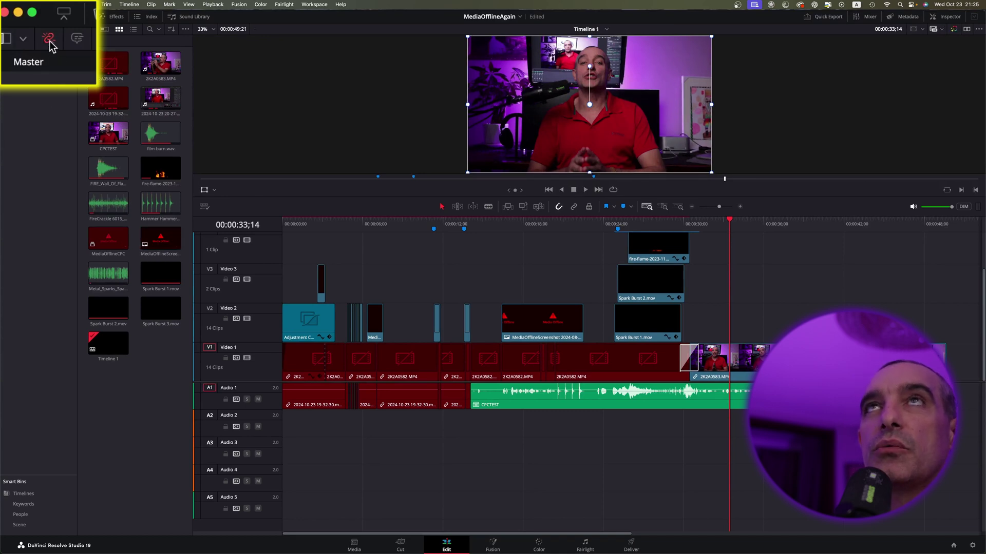
pyautogui.click(30, 30)
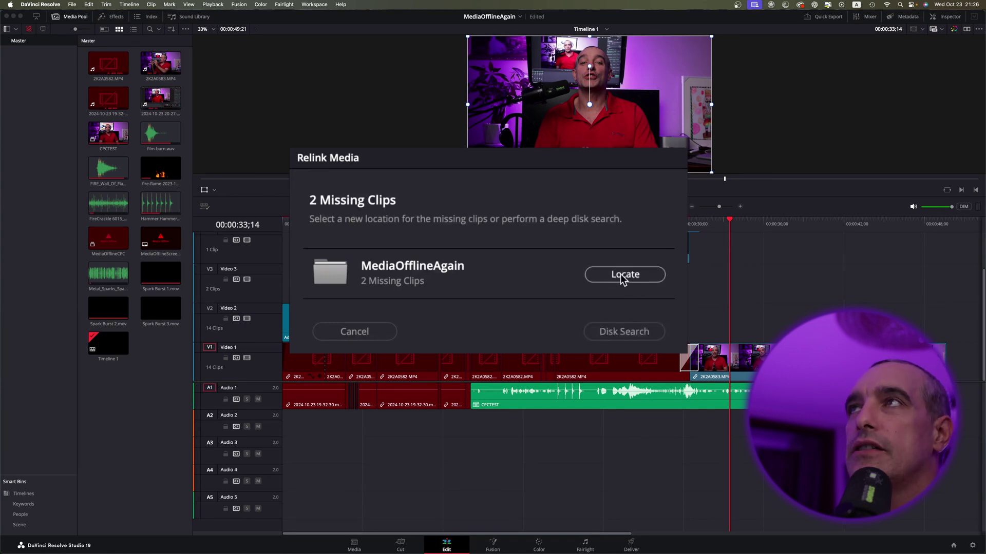
# Locate the missing clips in Edit SSD > Davinci Resolve Libraries > MediaOfflineAgain, then close the 2-clips-not-found message.
pyautogui.click(565, 265)
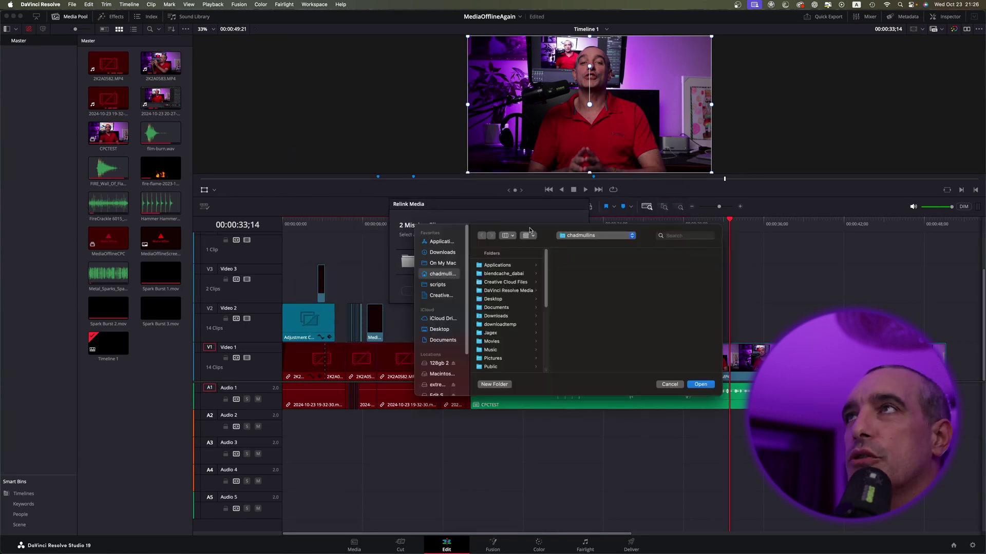
pyautogui.scroll(-2, 442, 344)
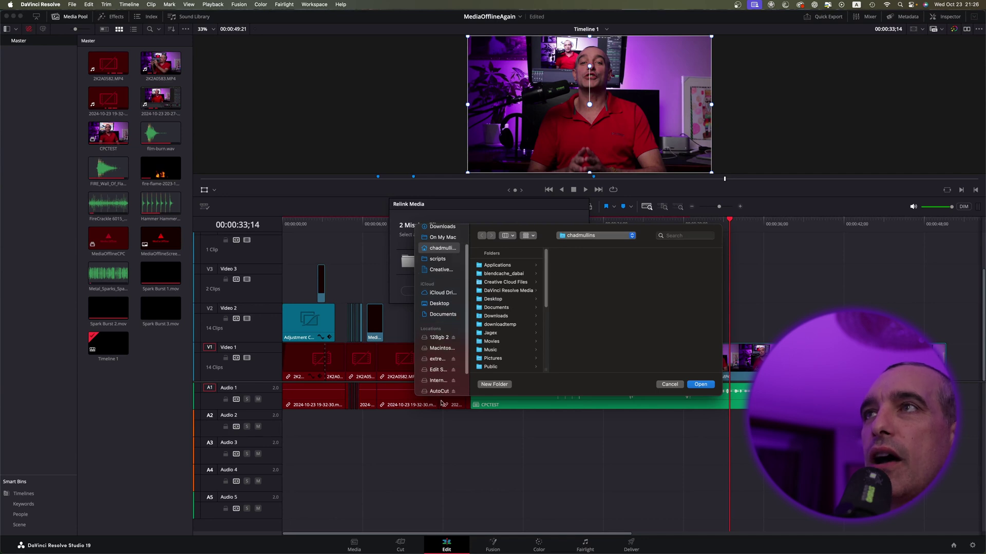
pyautogui.scroll(-2, 443, 358)
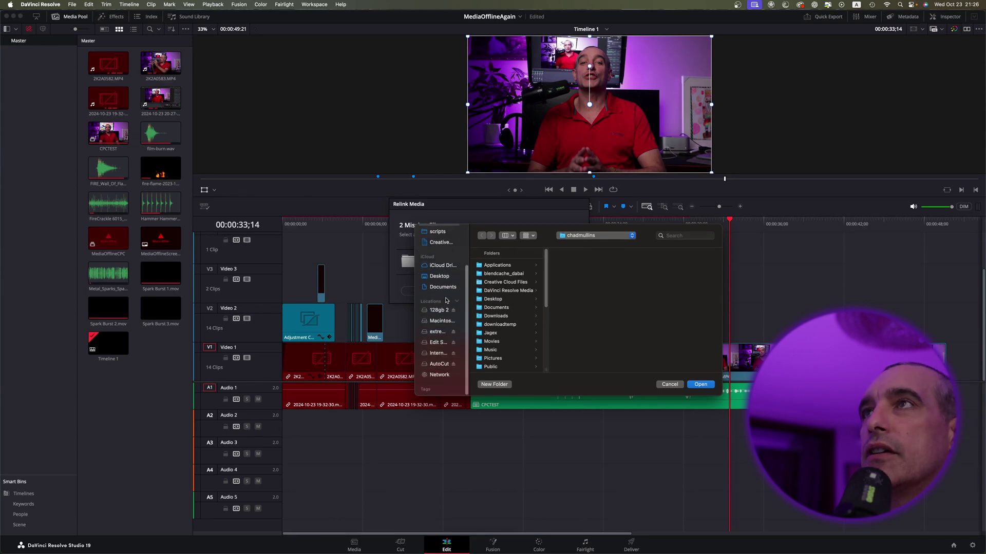
pyautogui.click(436, 343)
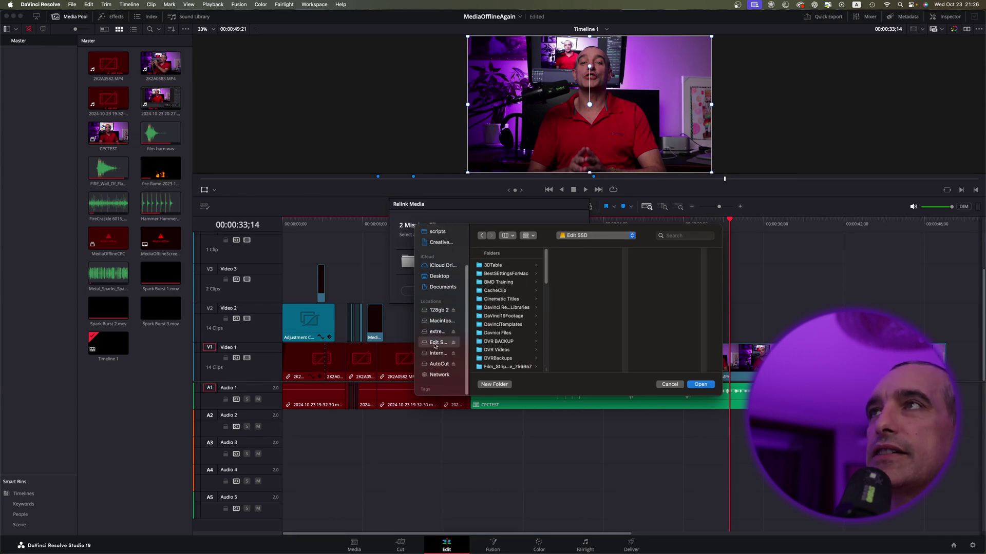
pyautogui.click(507, 308)
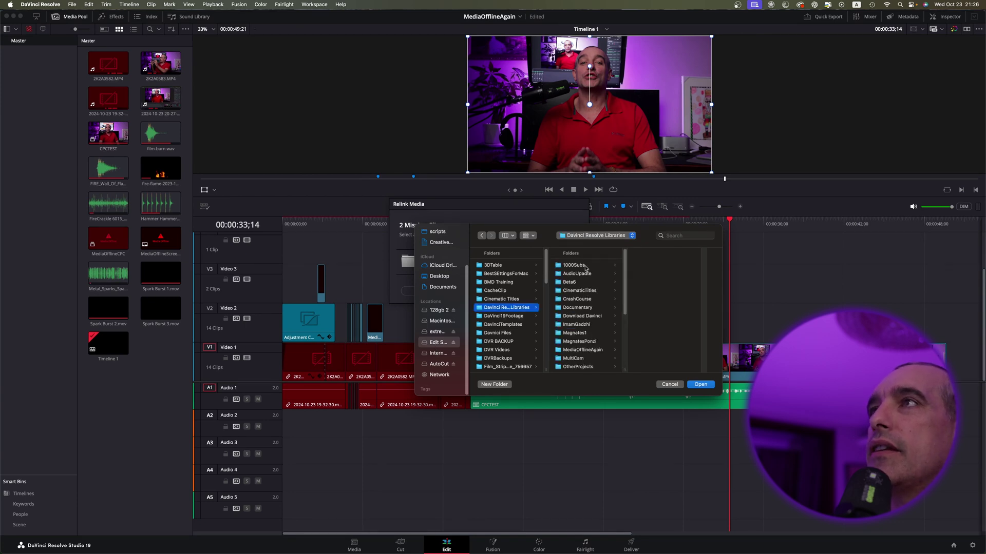
pyautogui.click(585, 352)
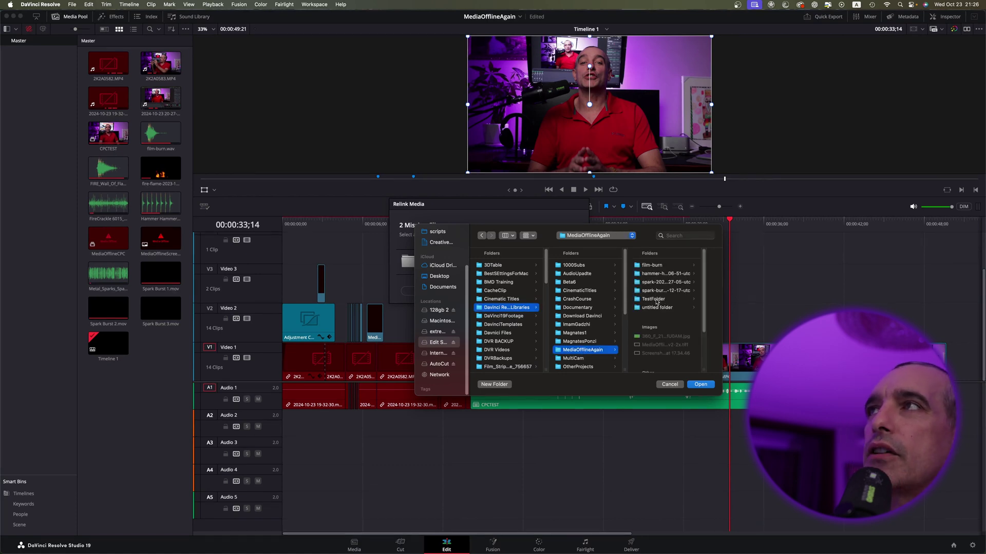
pyautogui.click(568, 351)
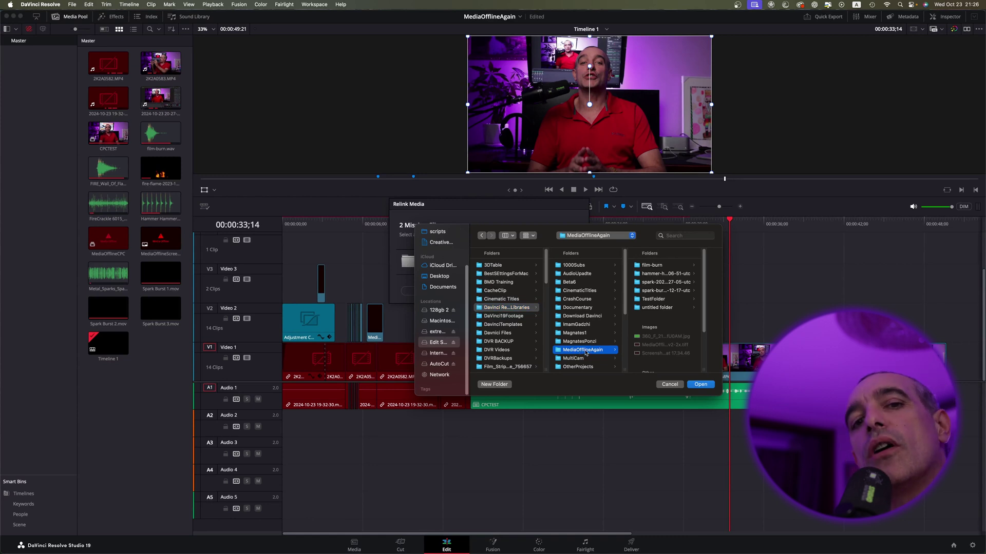
pyautogui.click(700, 384)
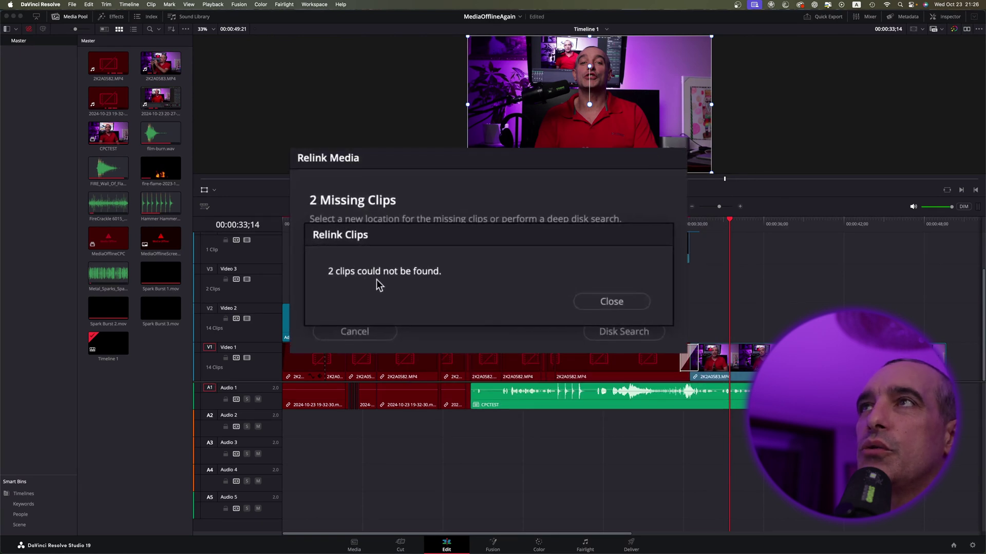
pyautogui.click(611, 302)
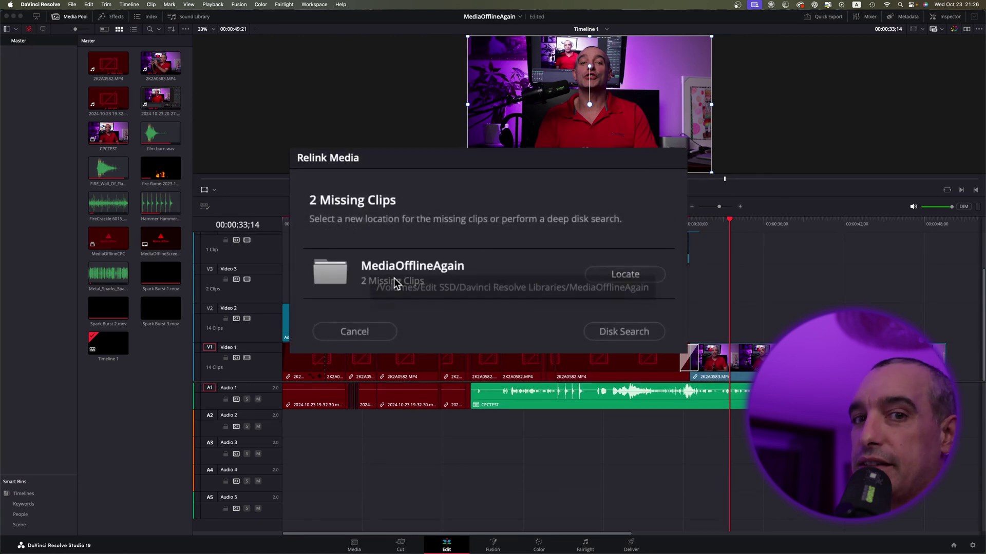
# Locate the missing media in TestFolder inside MediaOfflineAgain to bring Timeline 1's clips back online.
pyautogui.click(606, 278)
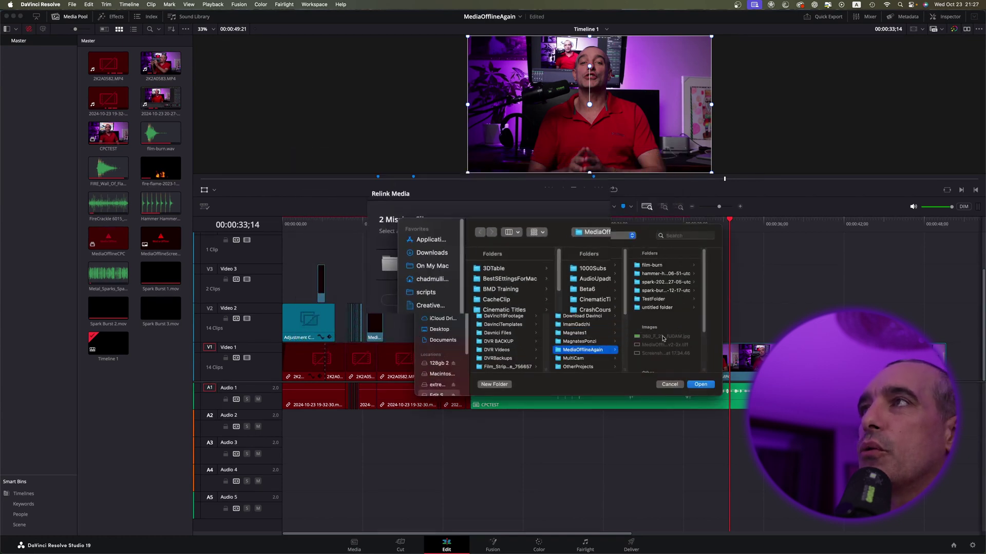
pyautogui.click(656, 299)
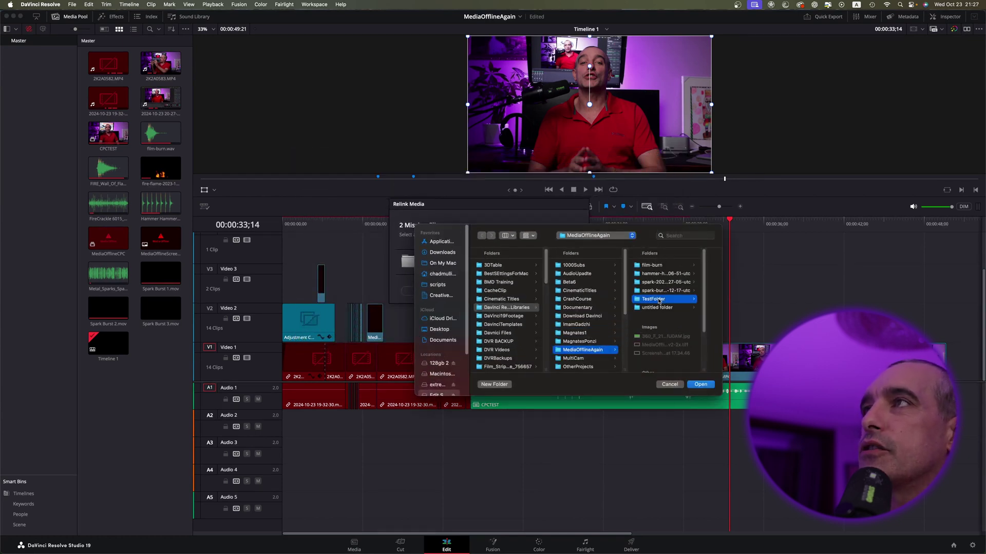
pyautogui.click(701, 384)
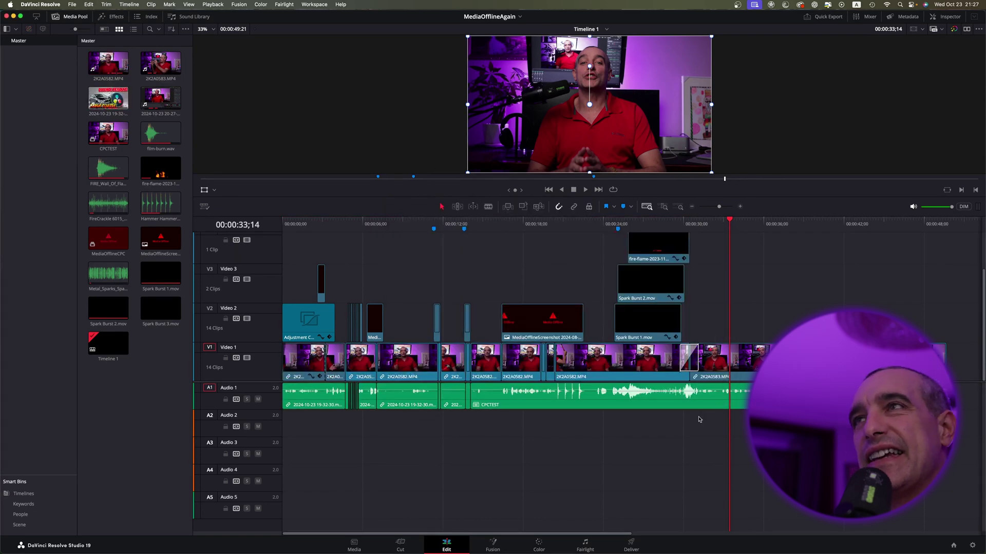